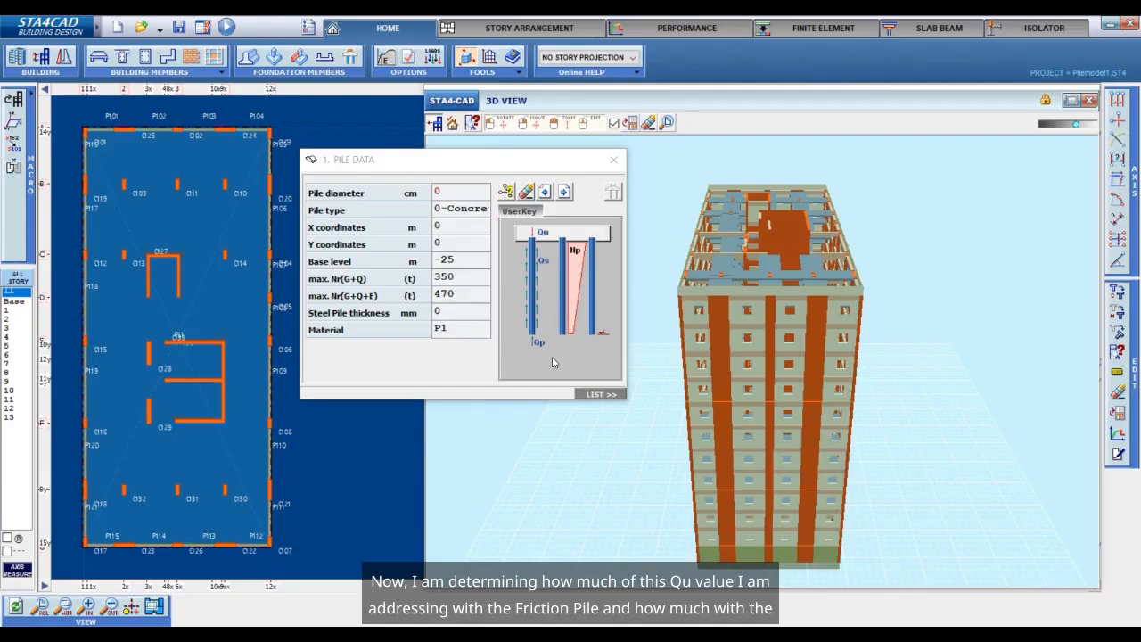
- Review the pile material options, then examine the P1 pile's modulus of elasticity and Qp/Qu ratio in the building materials settings
click(473, 326)
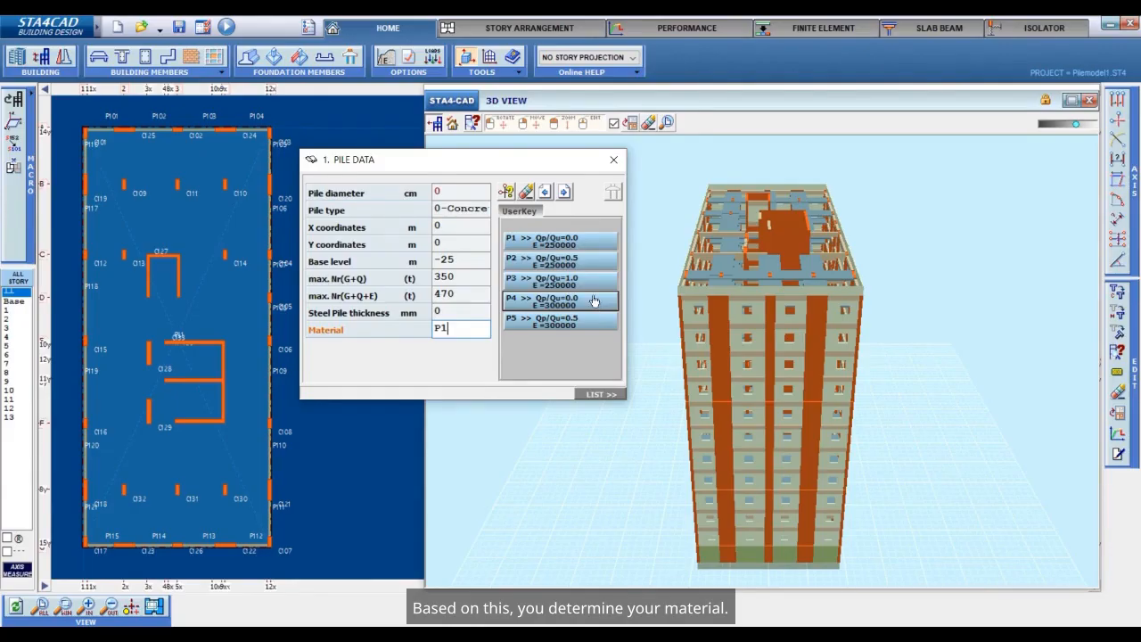
click(614, 161)
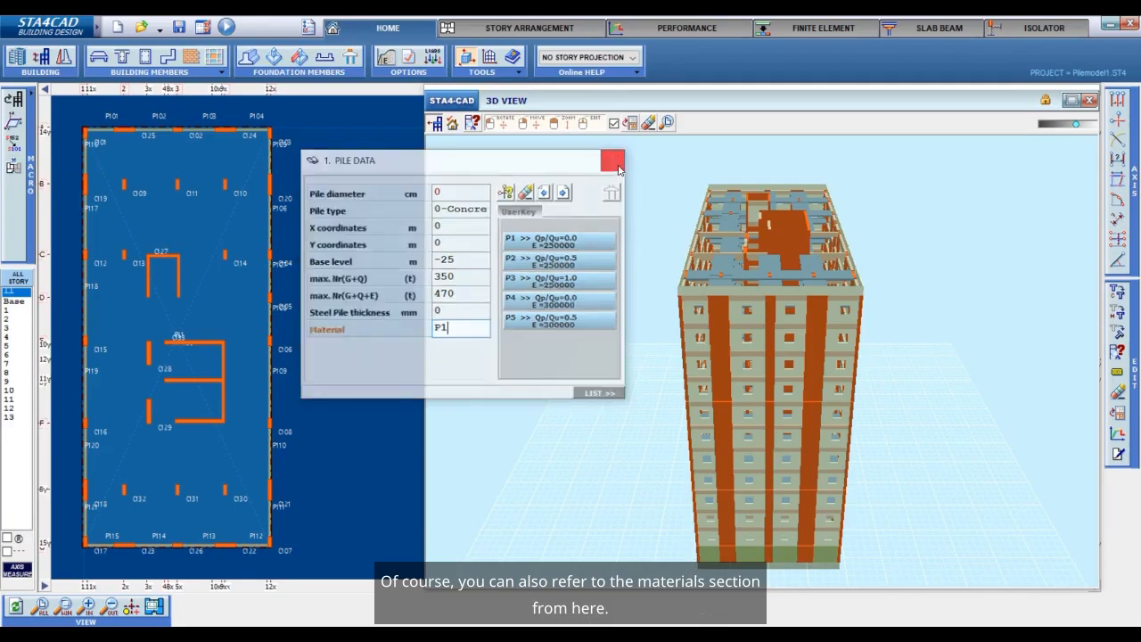
click(384, 59)
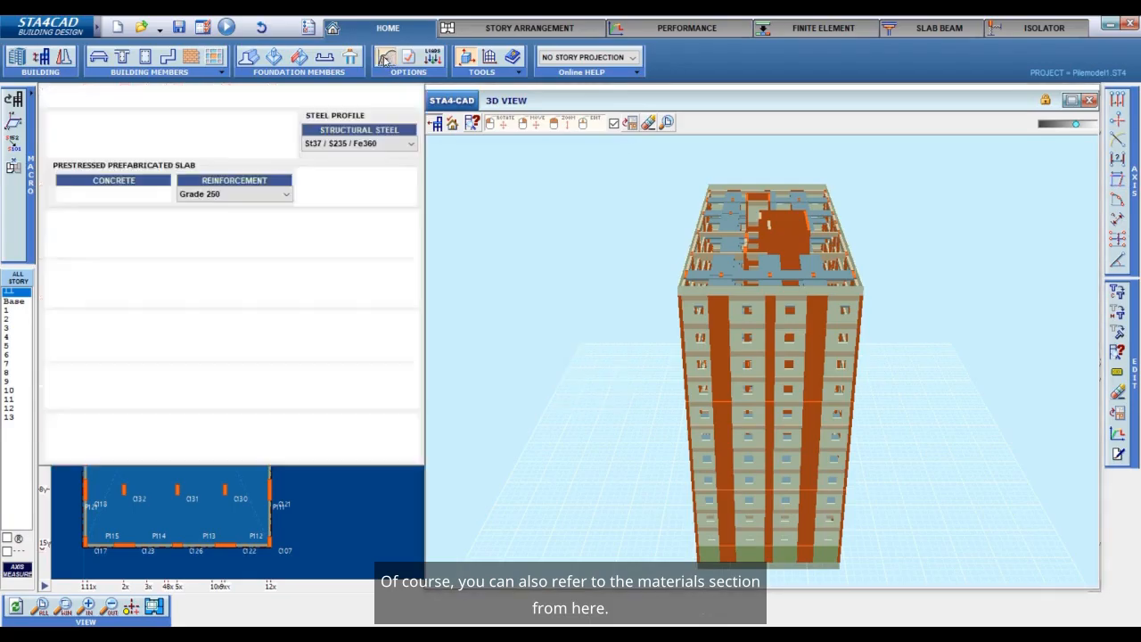
drag(345, 97, 405, 99)
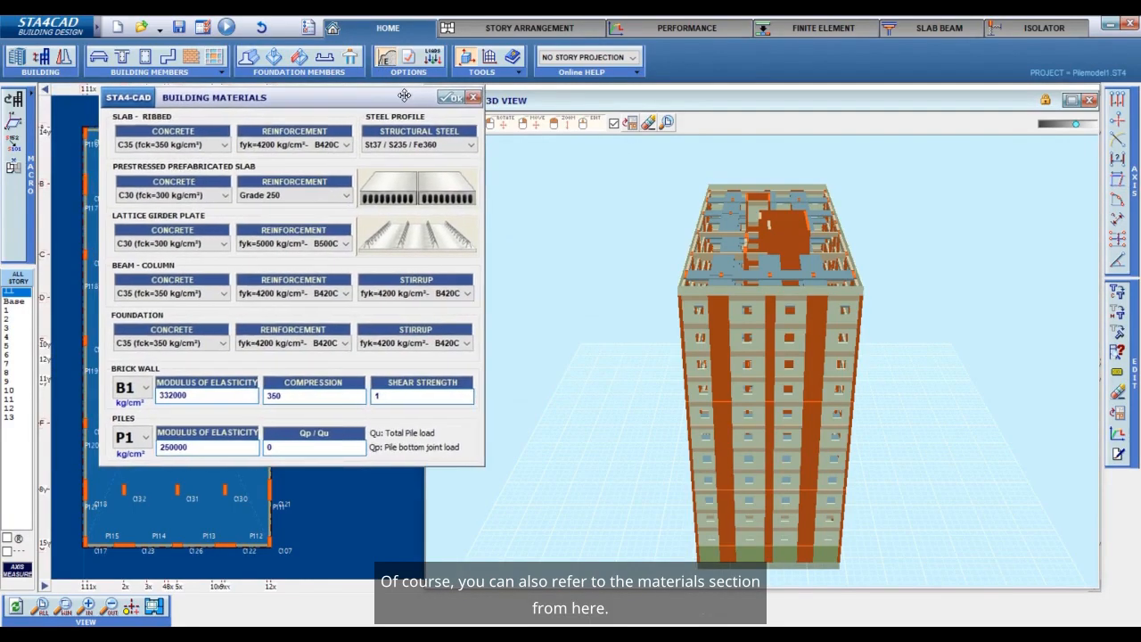
double_click(227, 448)
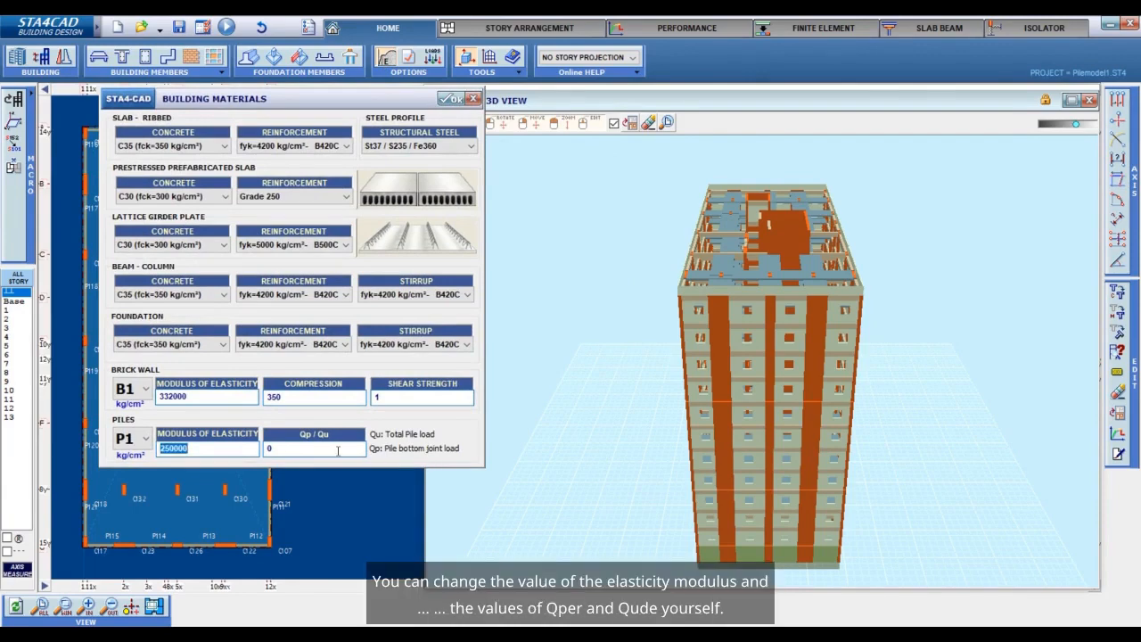
double_click(338, 451)
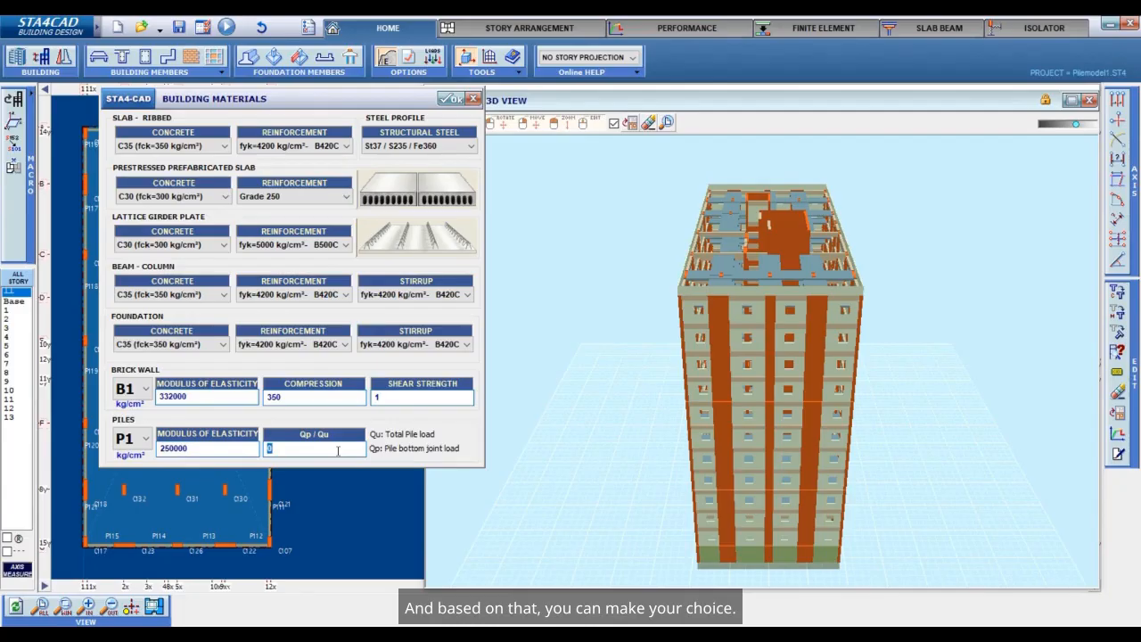
click(455, 100)
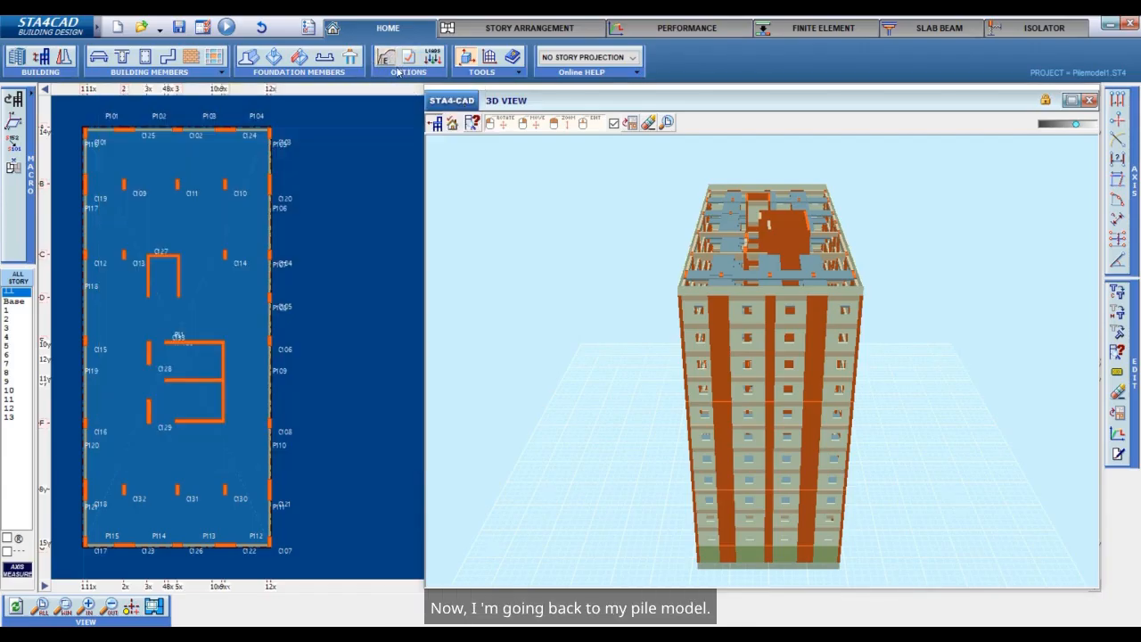
- In new pile data, set the base level to -25 m, max. Nr(G+Q) to 350 t and max. Nr(G+Q+E) to 470 t
click(350, 58)
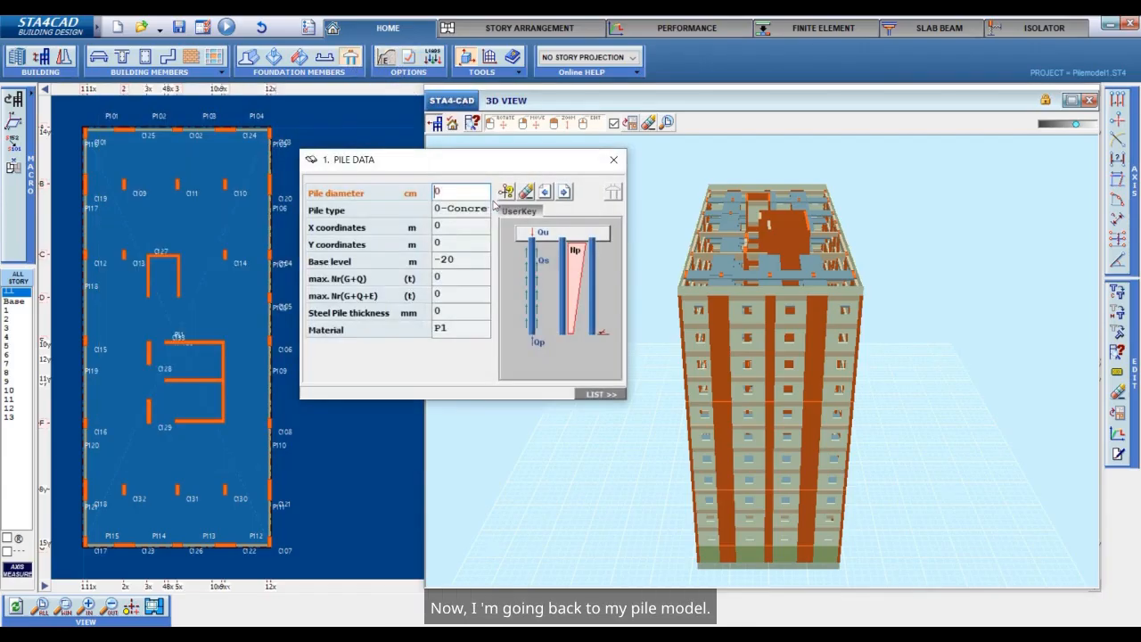
click(459, 260)
key(BackSpace)
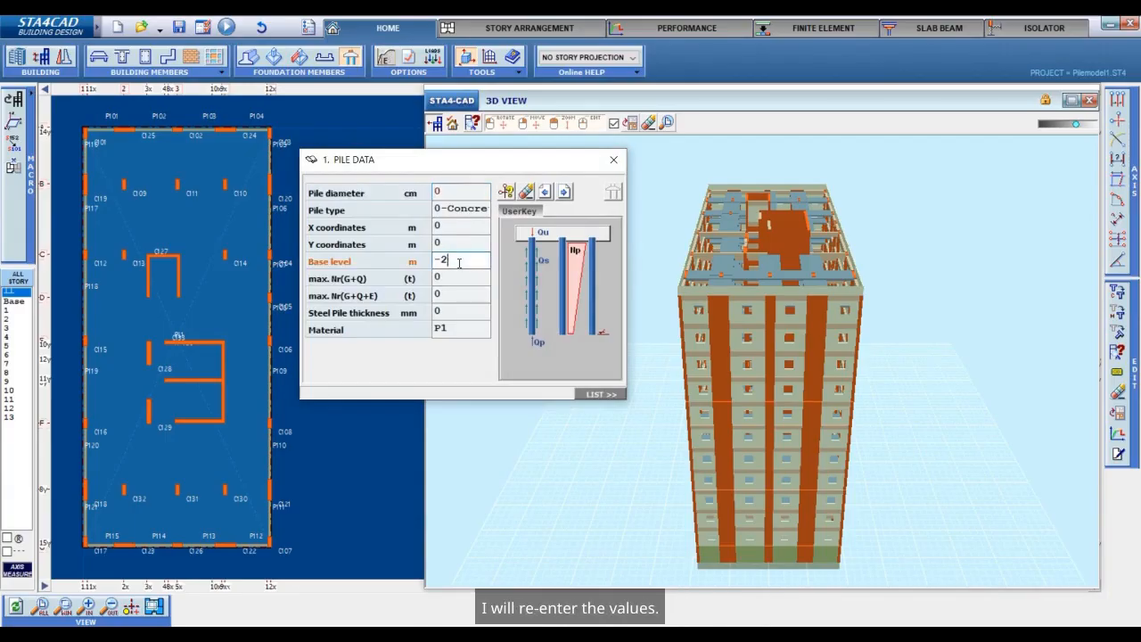
text(5)
click(455, 280)
key(BackSpace)
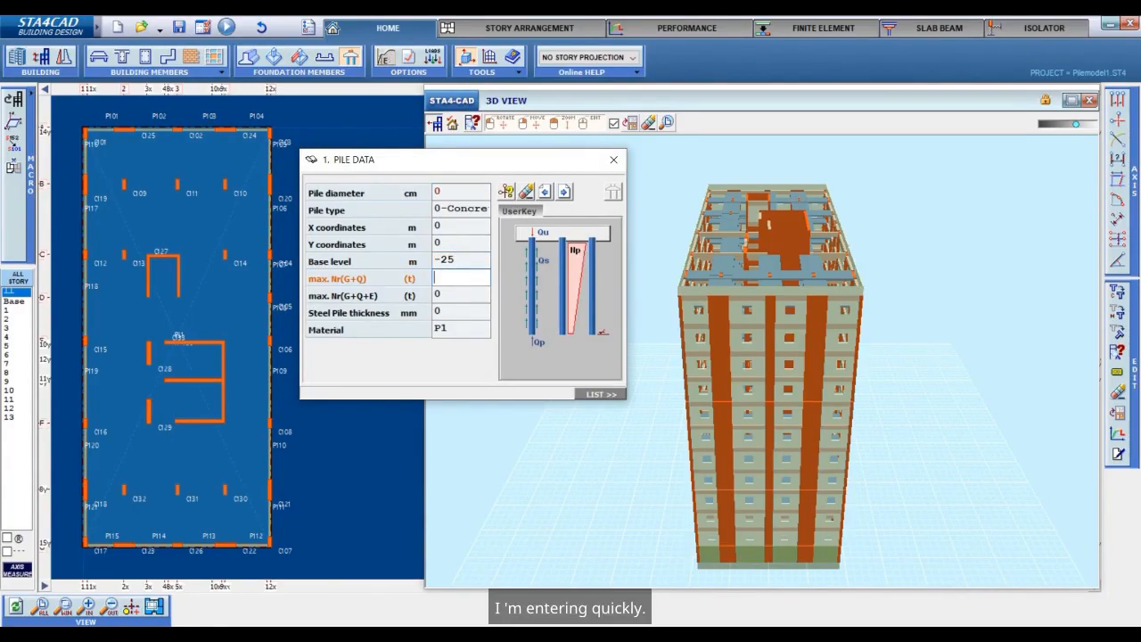
text(350)
click(453, 293)
key(BackSpace)
text(470)
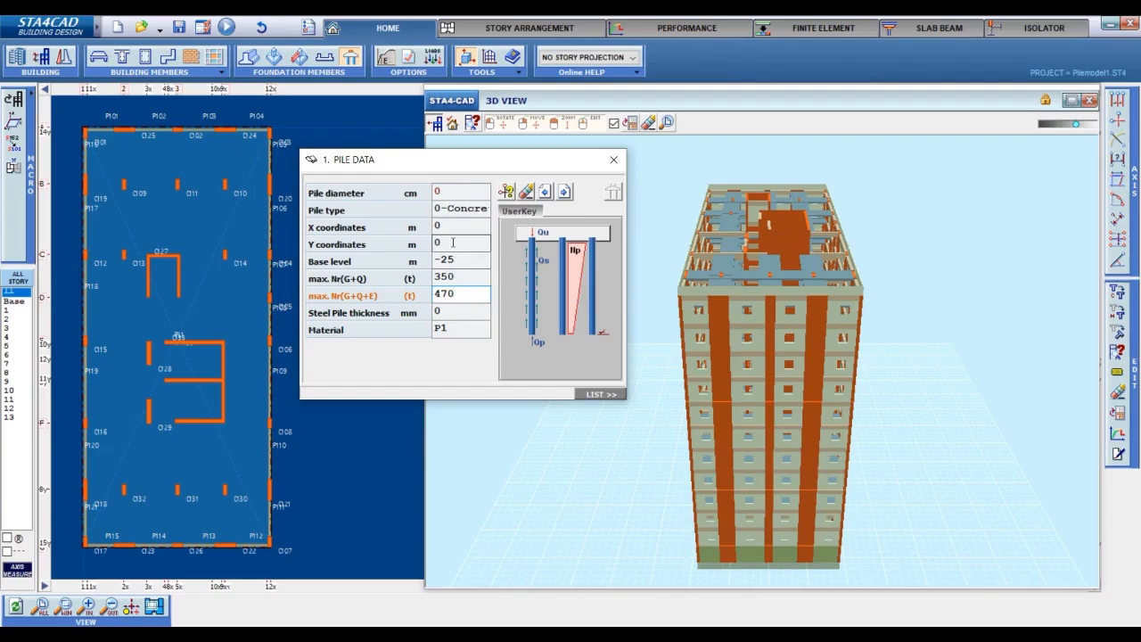
- Assign material P2 (Qp/Qu=0.5, E=250000) to the pile and set its diameter to 80 cm
click(436, 311)
key(Return)
click(582, 265)
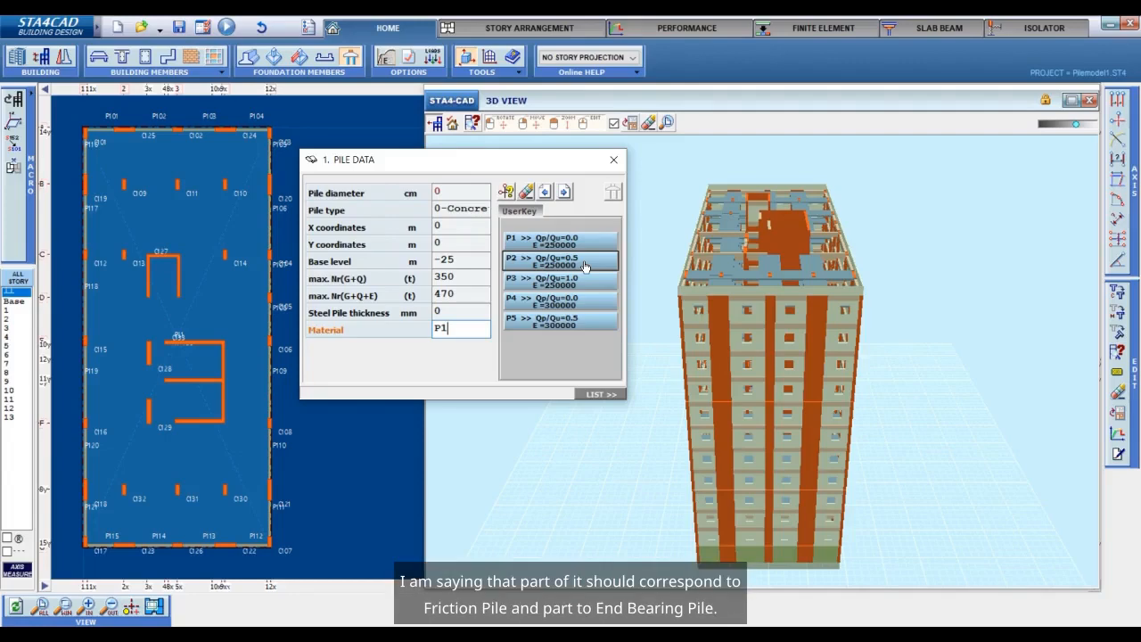
click(584, 265)
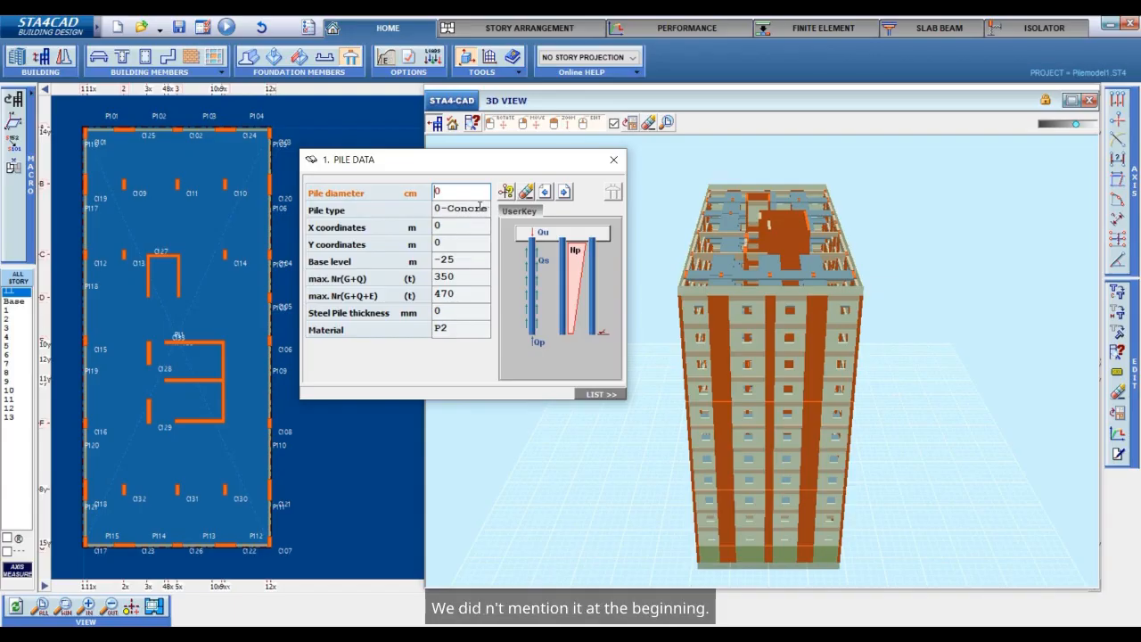
text(8)
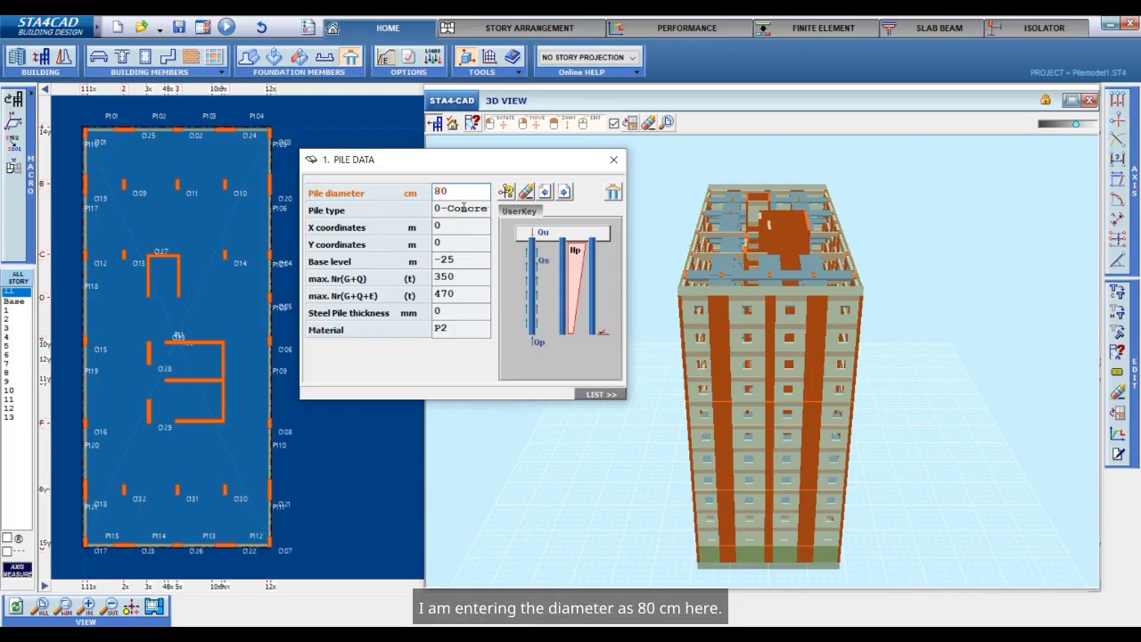
key(Return)
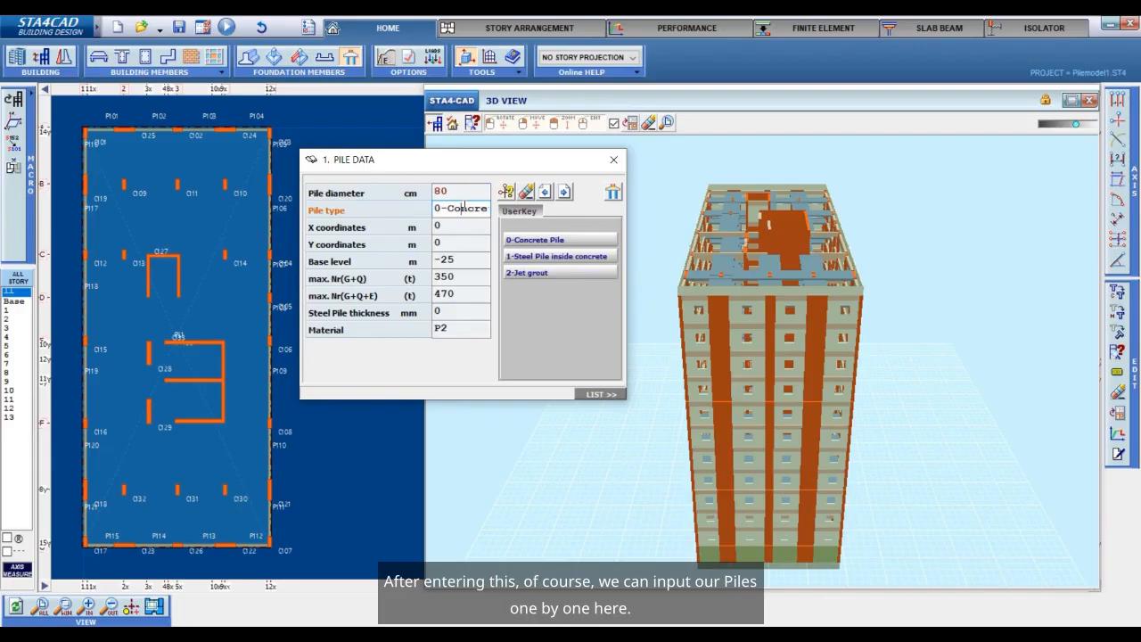
key(Return)
key(Return)
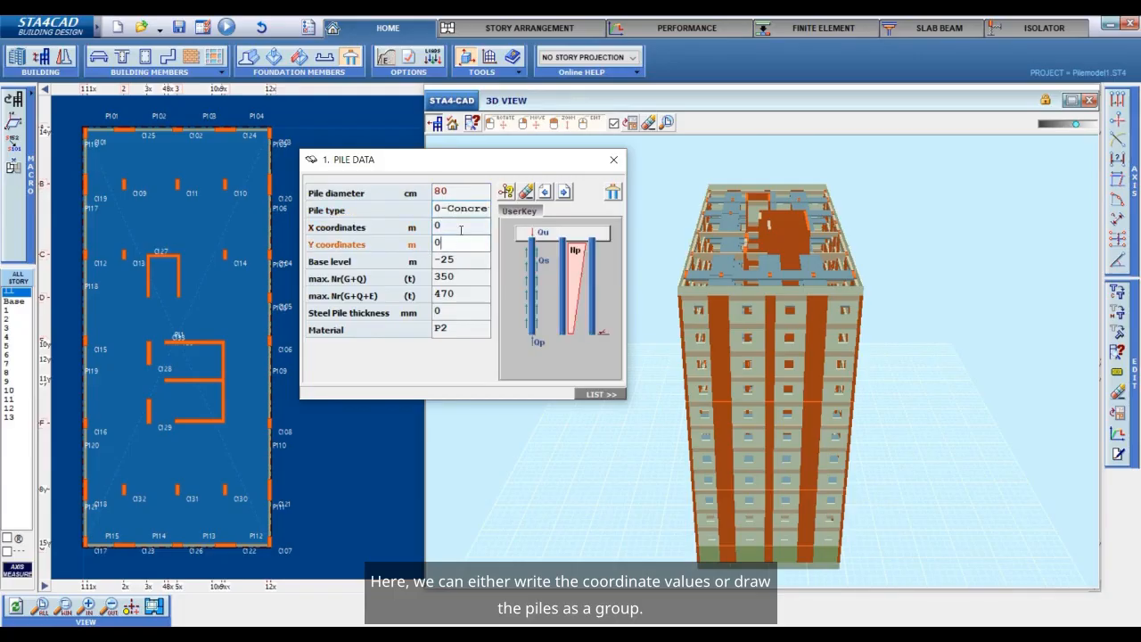
click(462, 221)
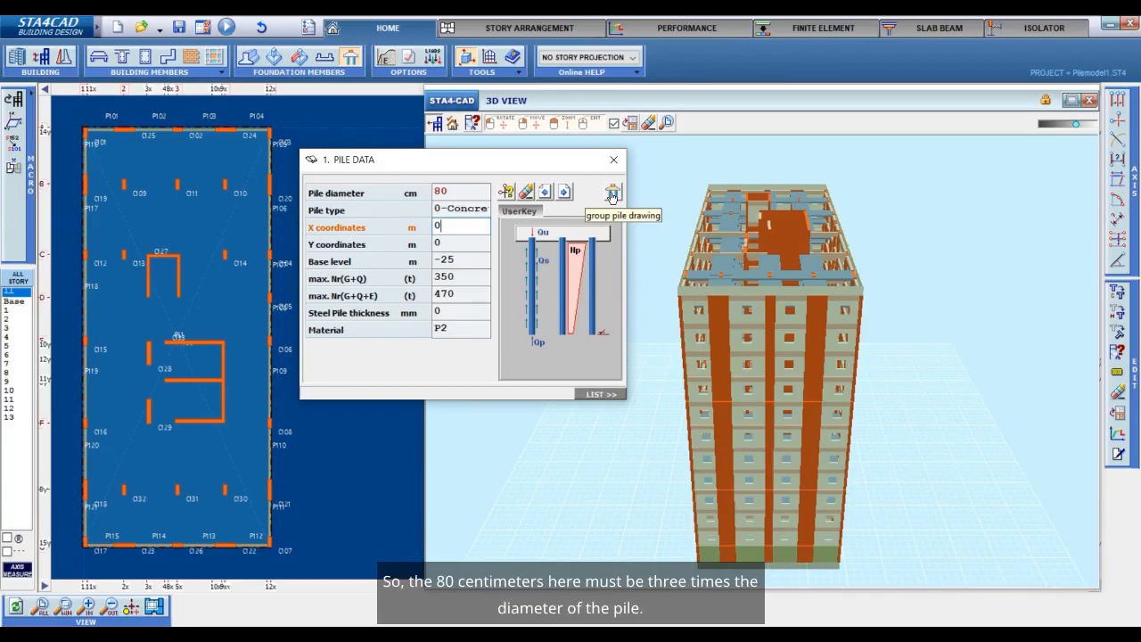
click(444, 191)
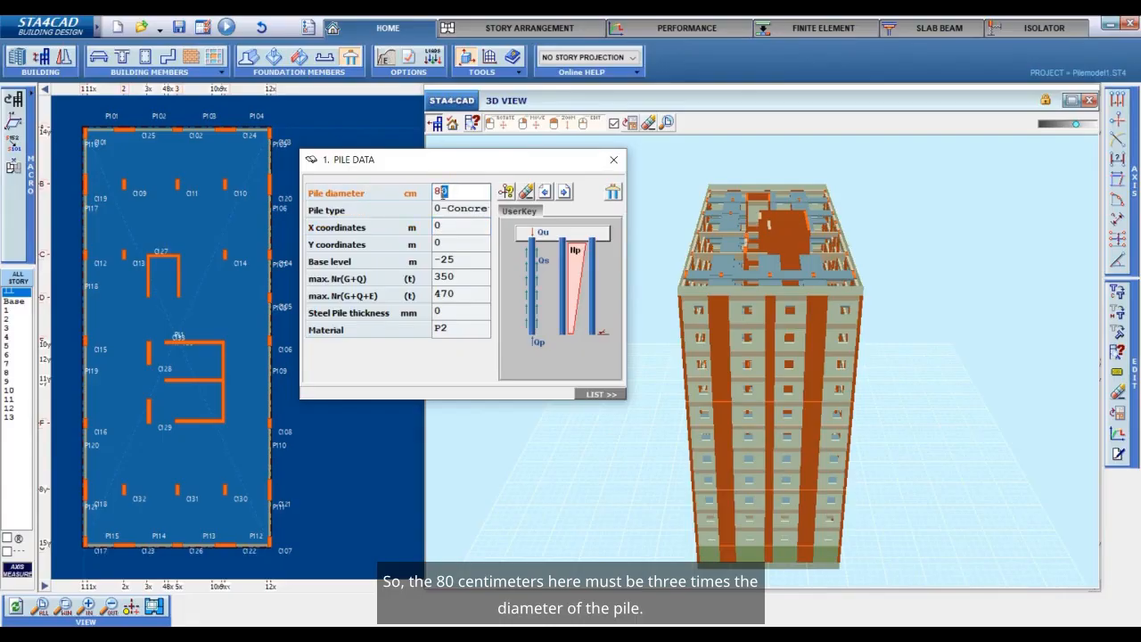
drag(443, 192, 436, 193)
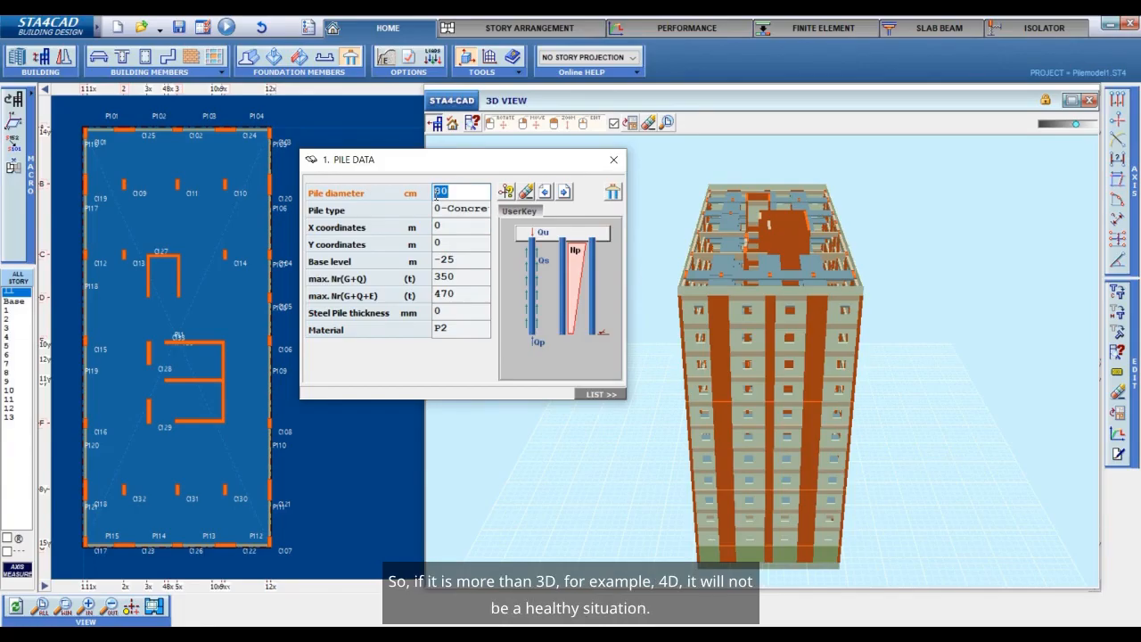
click(453, 192)
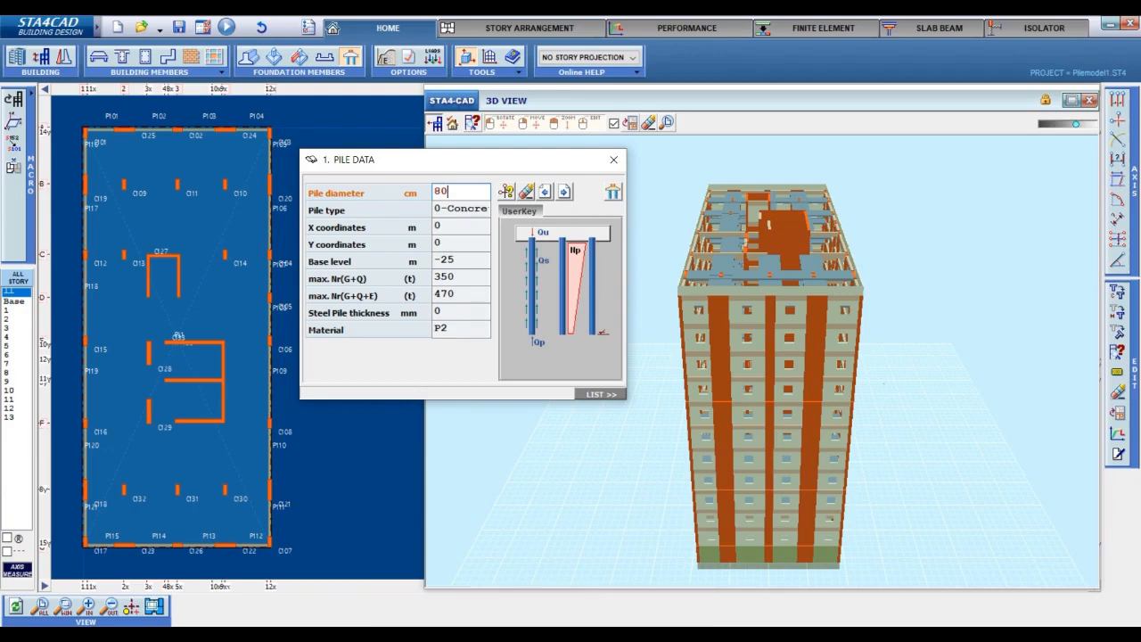
- Set the first pile's X and Y coordinates to 0.4 m each for the group pile drawing
click(612, 193)
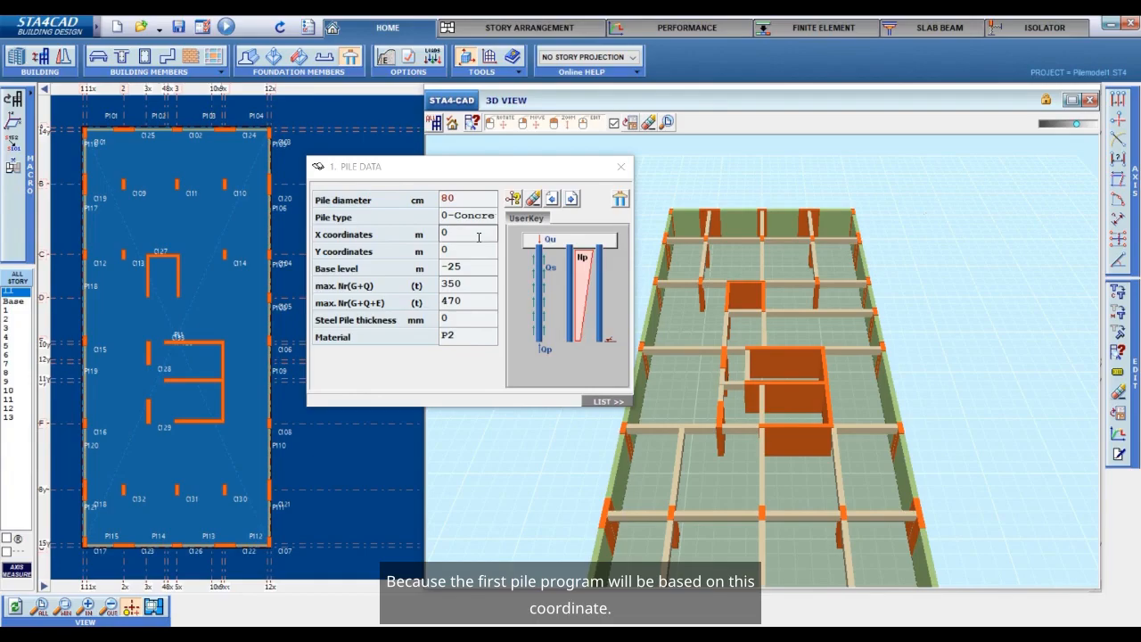
click(469, 237)
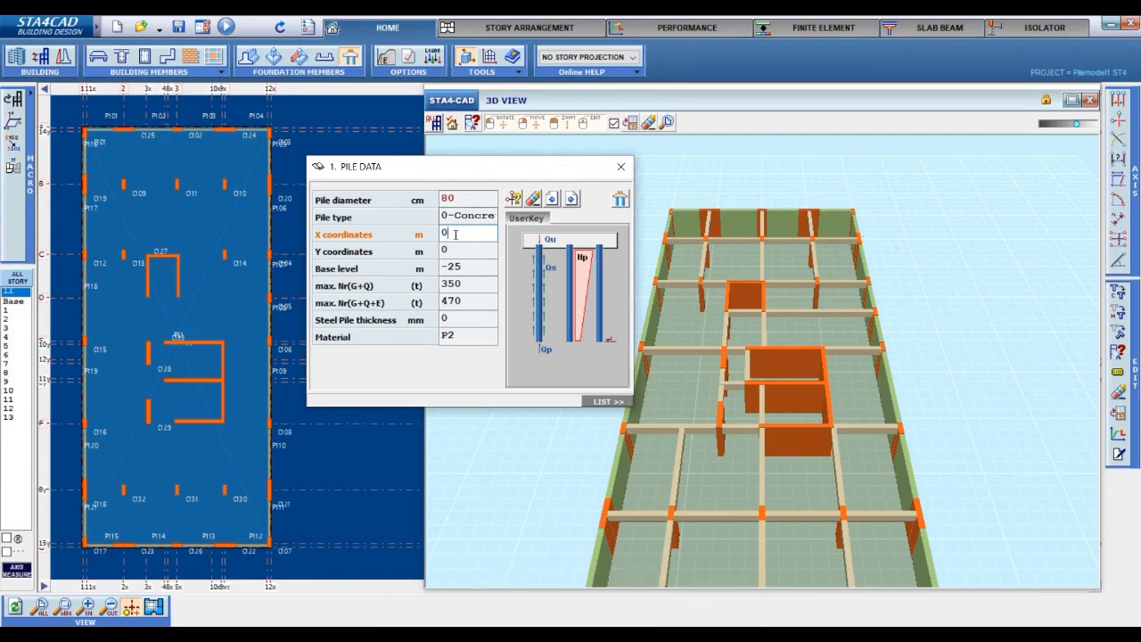
text(.4)
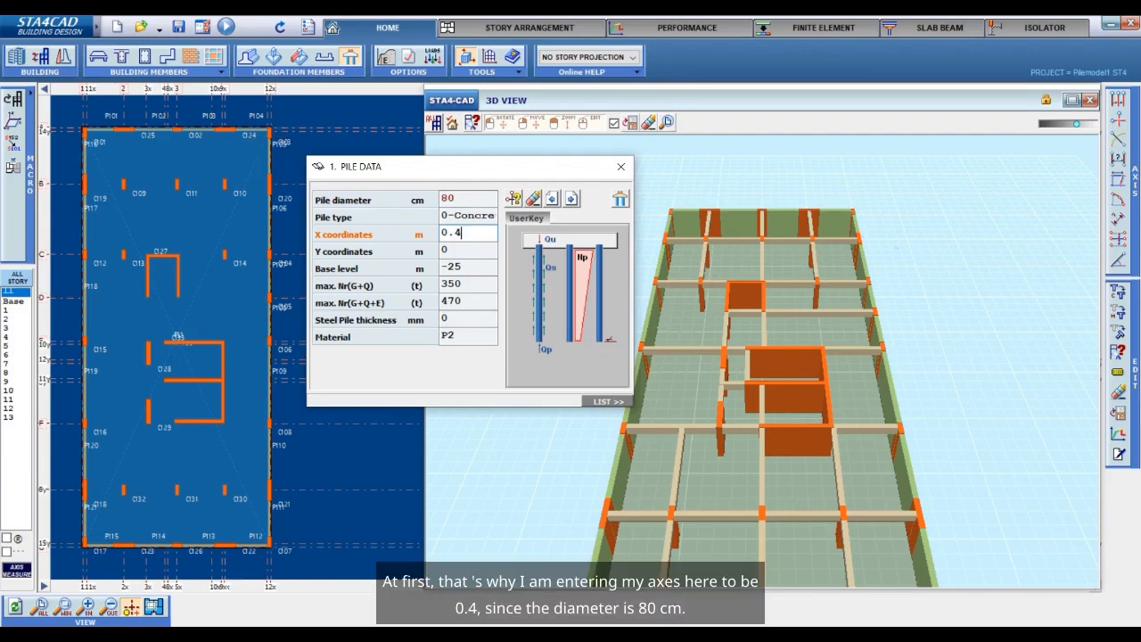
click(468, 248)
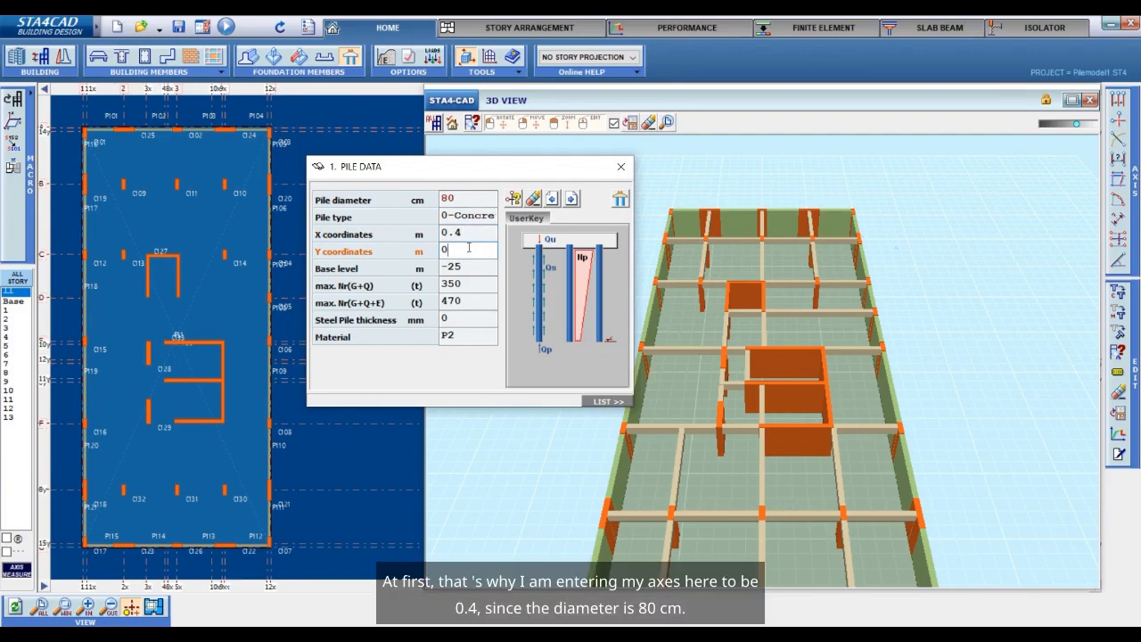
text(.4)
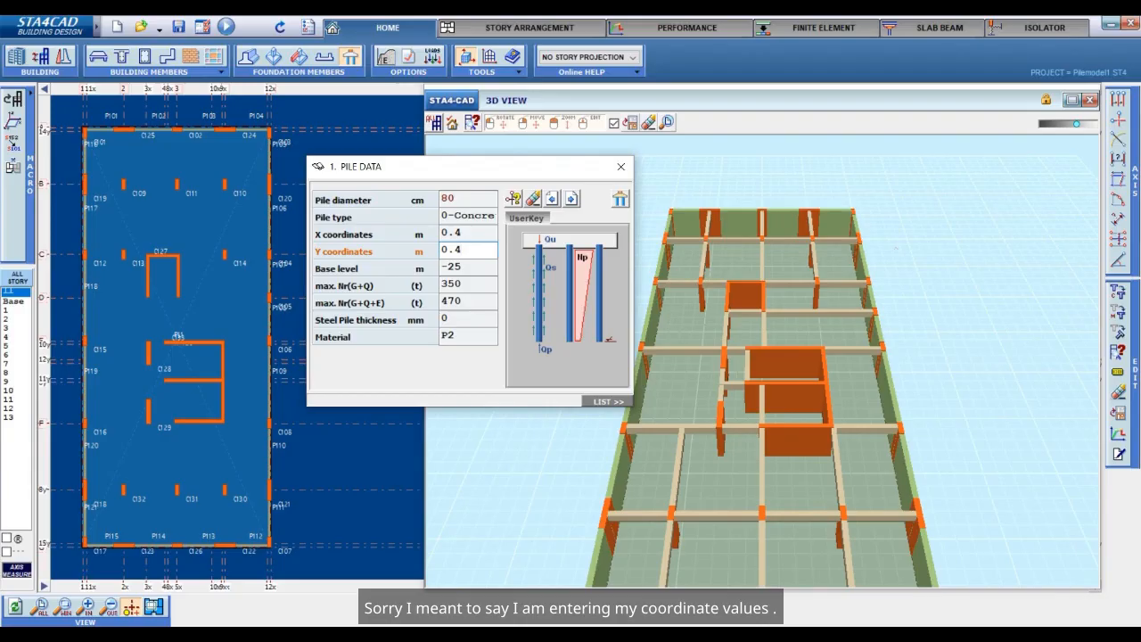
- Start the group pile drawing and place the first pile at axis intersection 11x/14y in the corner by column C101
click(622, 199)
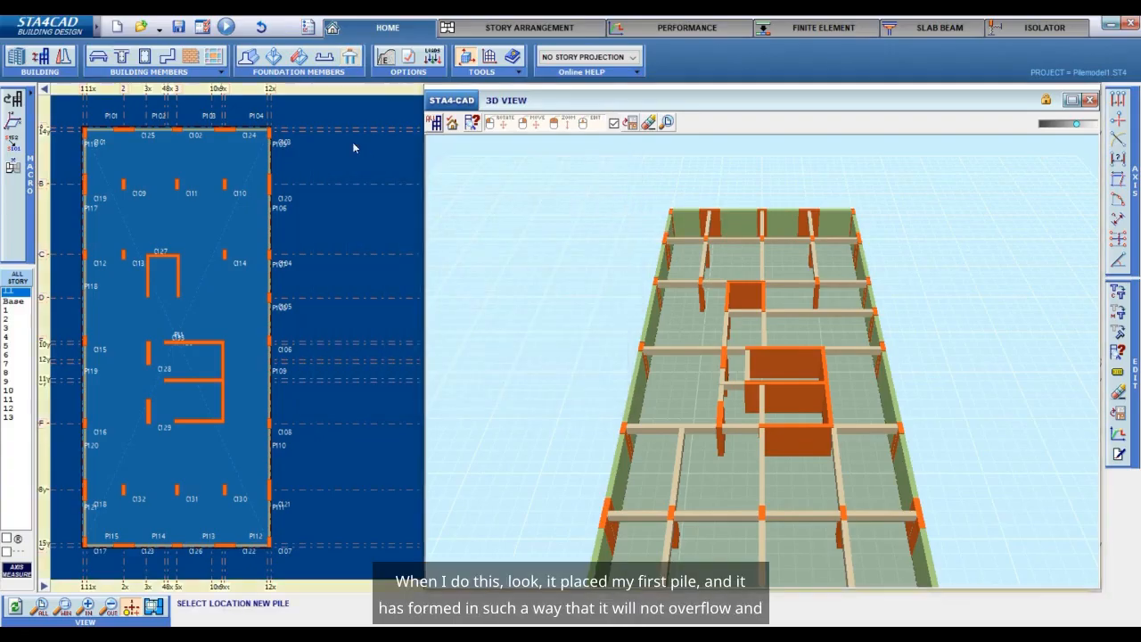
scroll(93, 141, up, 4)
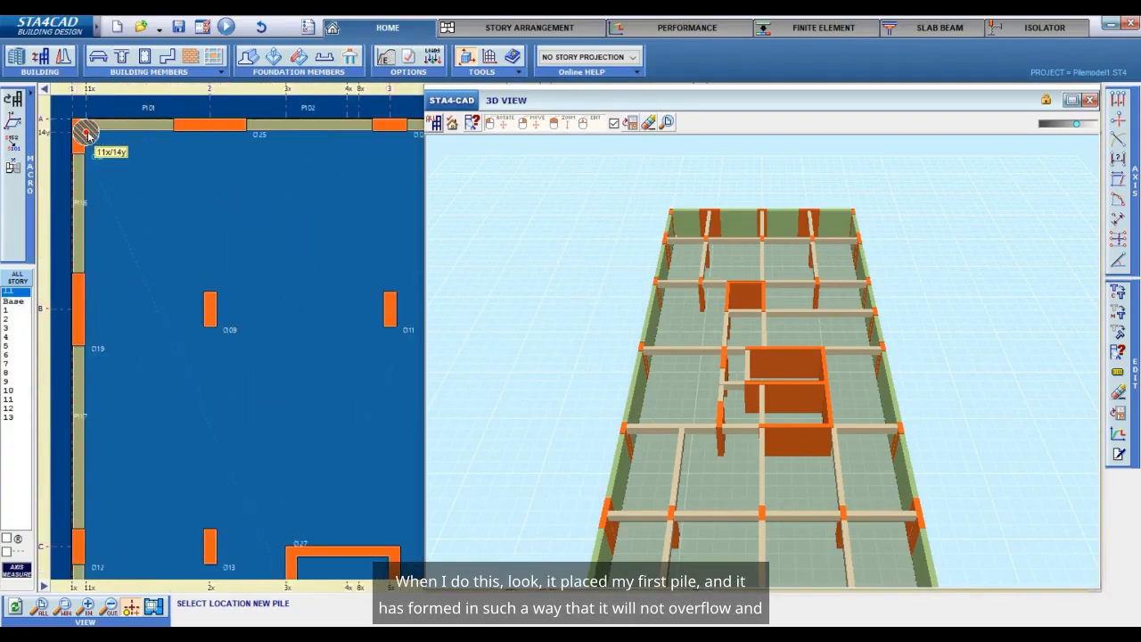
scroll(89, 139, up, 2)
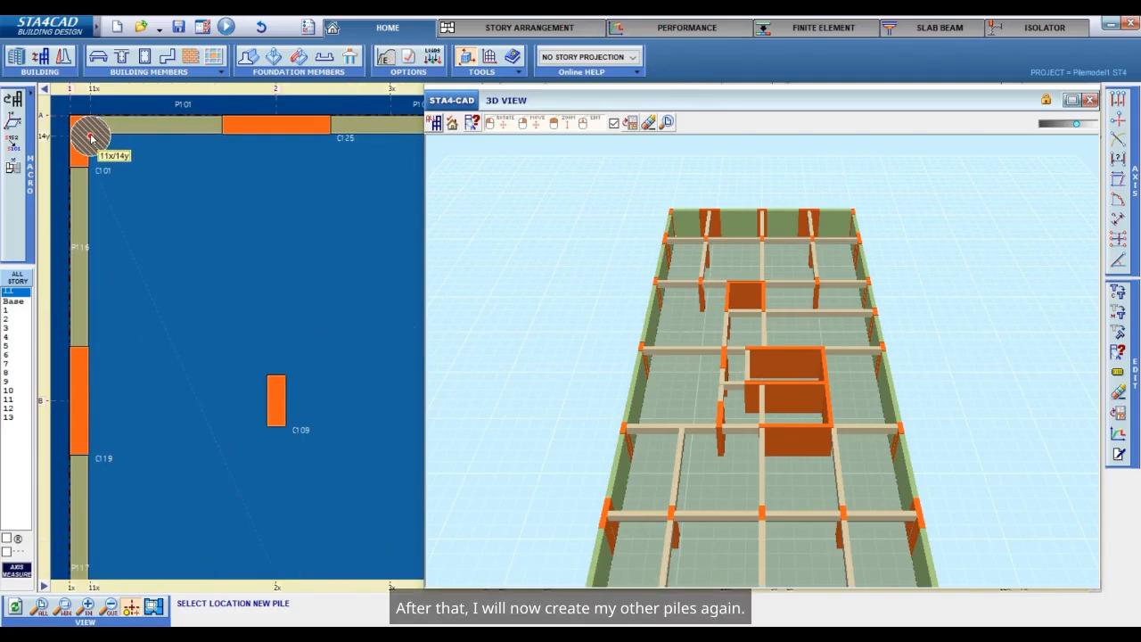
click(90, 138)
- Extend the first pile row along X to axis intersection 12x/14y, ending at X=18.31 m
scroll(166, 157, down, 2)
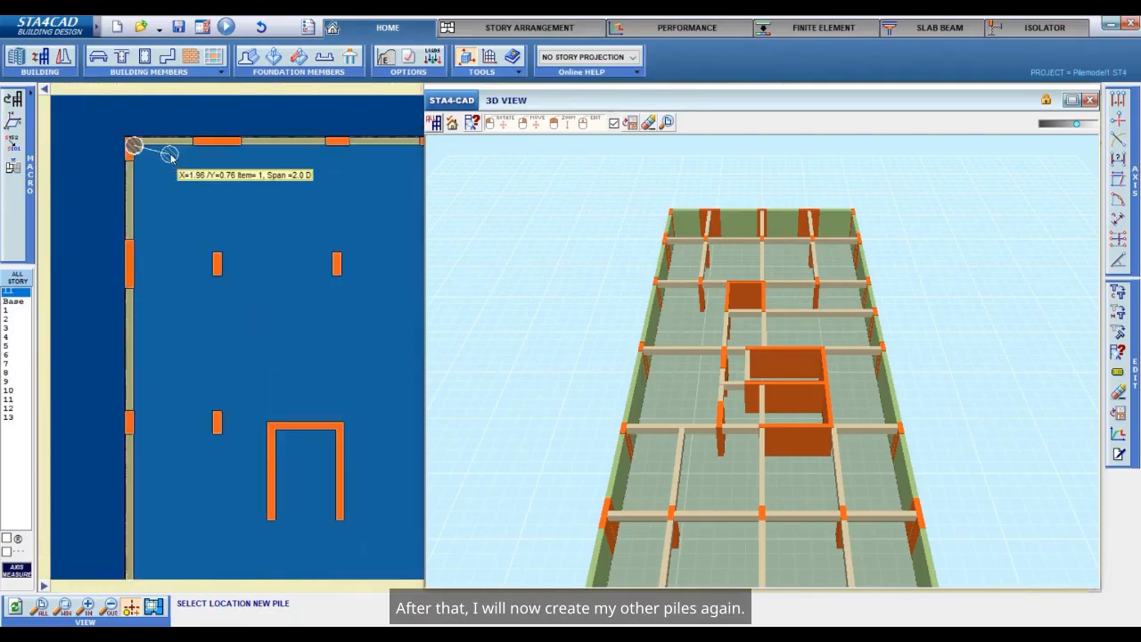
scroll(170, 157, down, 2)
scroll(339, 159, up, 3)
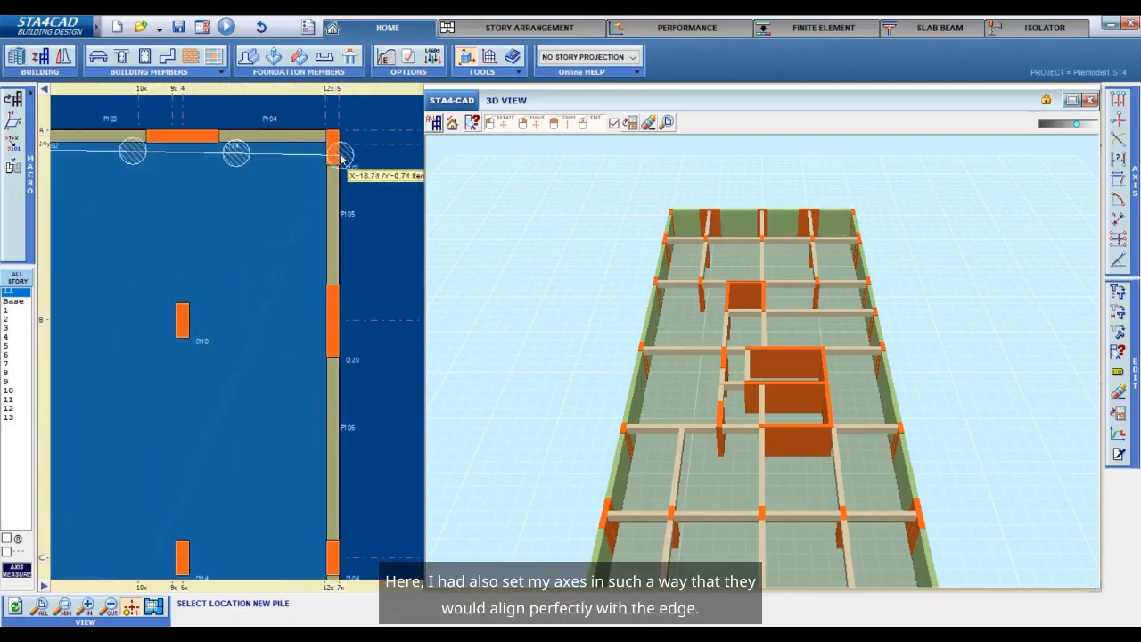
scroll(340, 157, up, 1)
scroll(327, 150, up, 1)
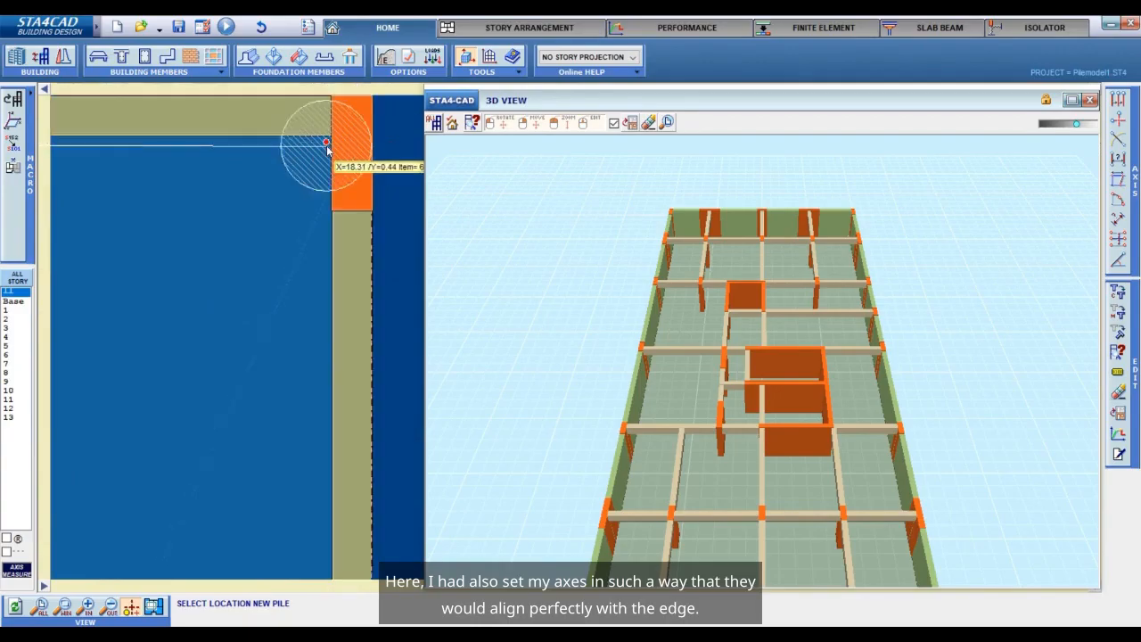
scroll(327, 148, up, 1)
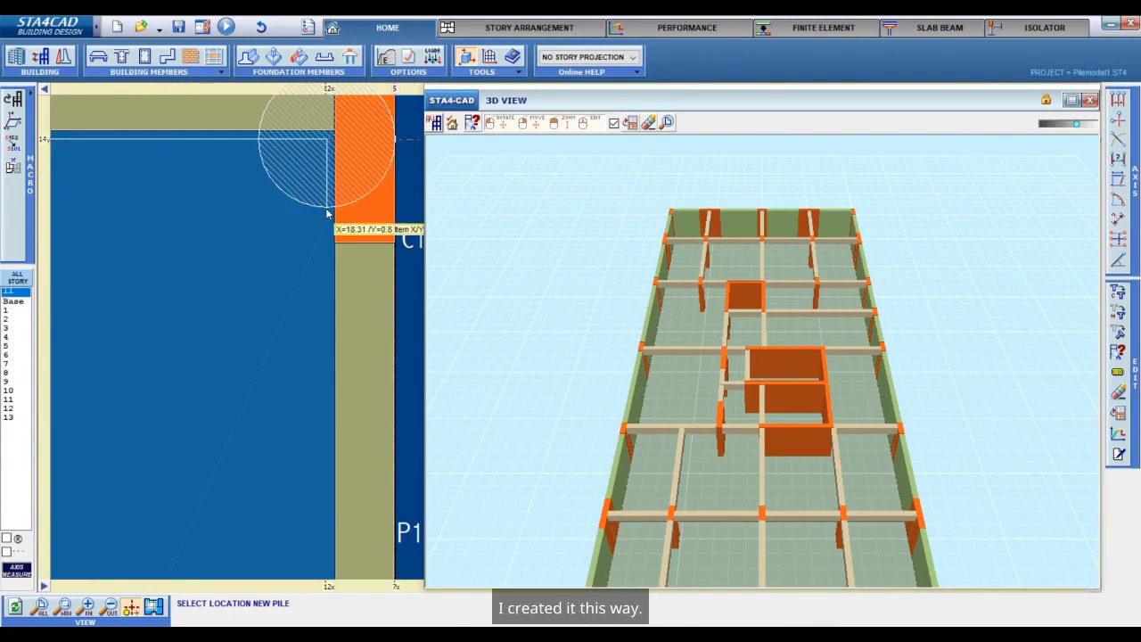
- Extend the pile grid along Y to axis intersection 12x/15y by column C107, ending at Y=41.3 m
scroll(334, 169, down, 3)
scroll(334, 253, down, 2)
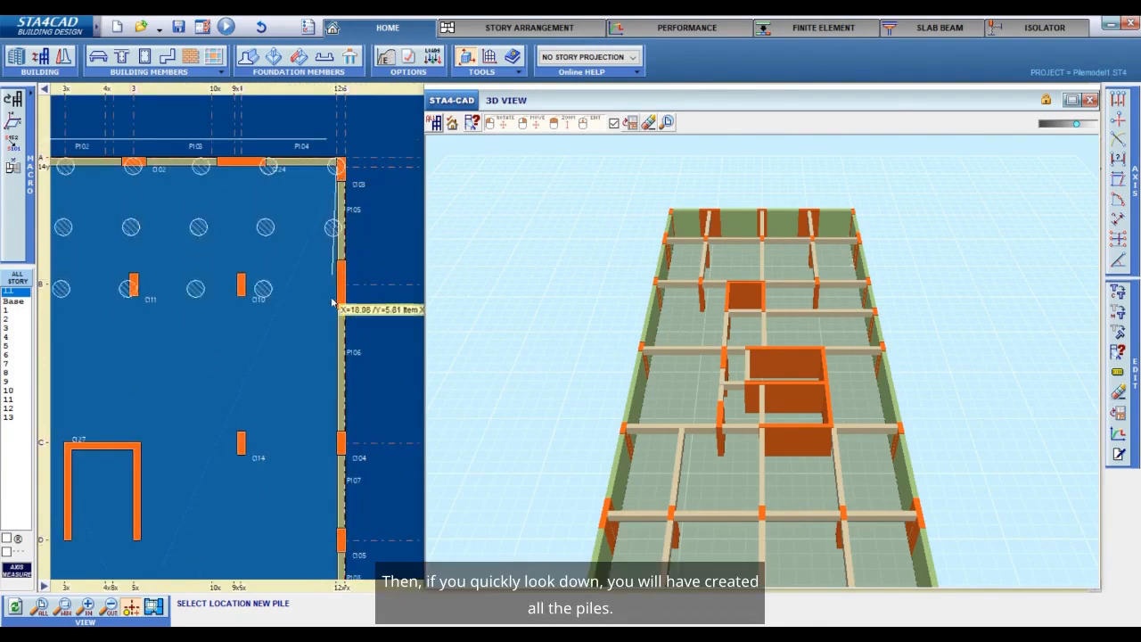
scroll(333, 250, down, 3)
scroll(333, 249, down, 1)
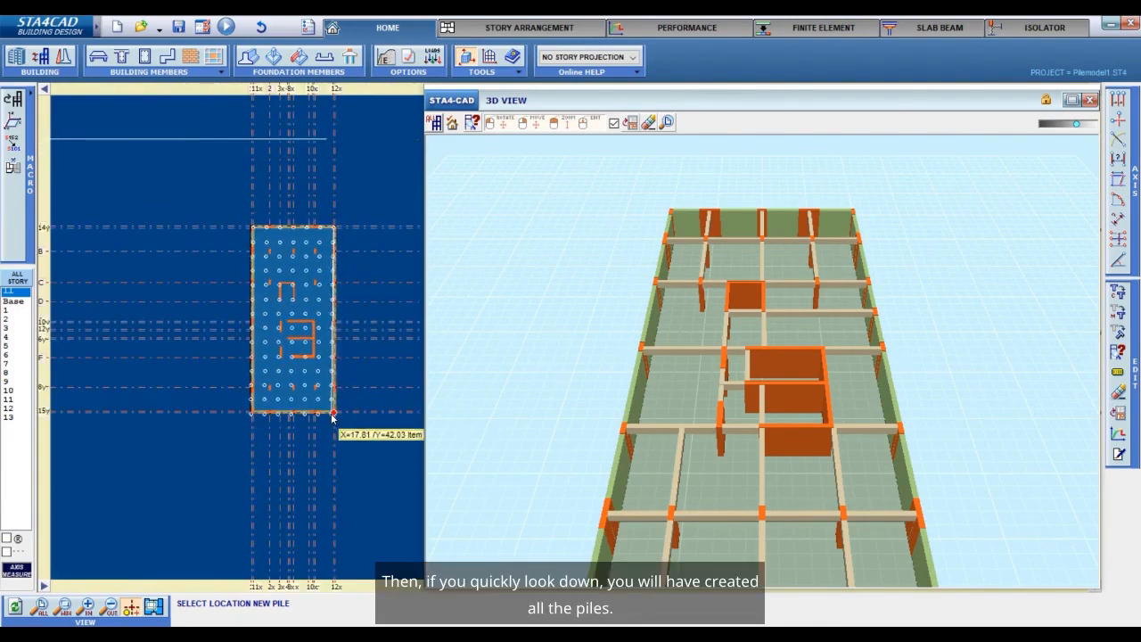
scroll(331, 415, up, 5)
scroll(331, 416, up, 3)
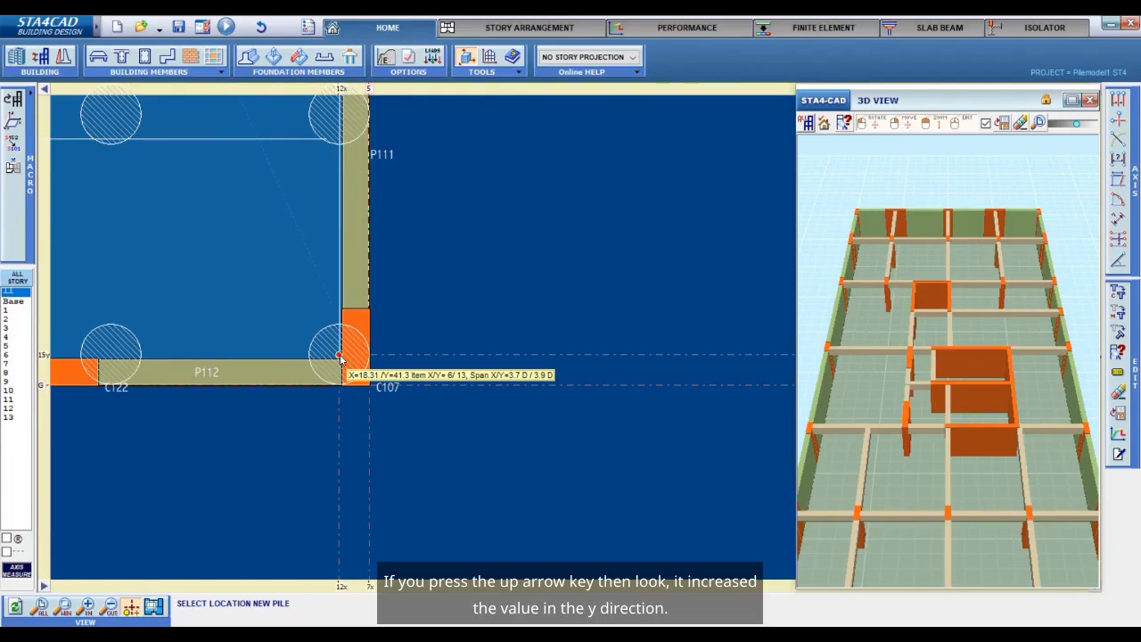
- Set the pile grid to 17 piles along Y, giving a spacing of 3.0 D
key(Up)
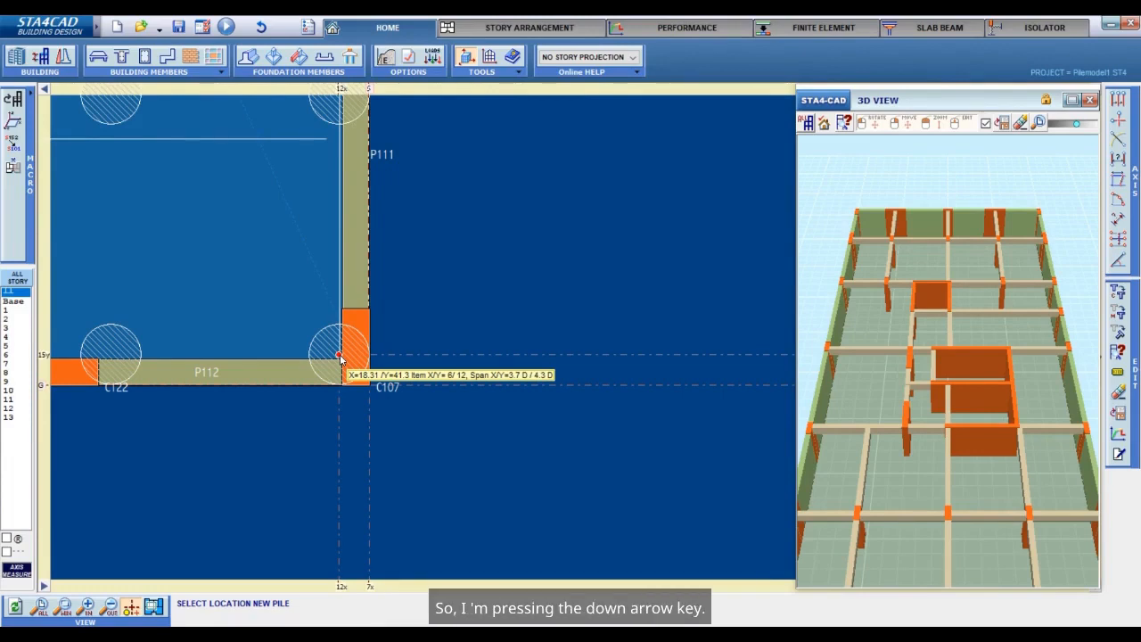
key(Down)
key(Down)
key(Down)
key(Down)
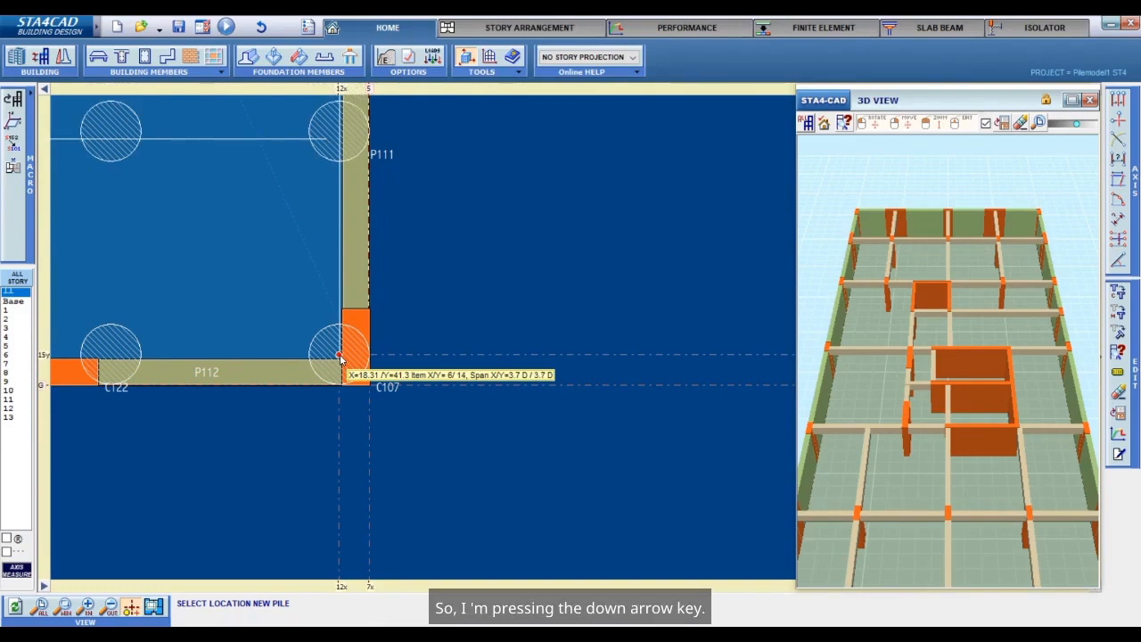
key(Down)
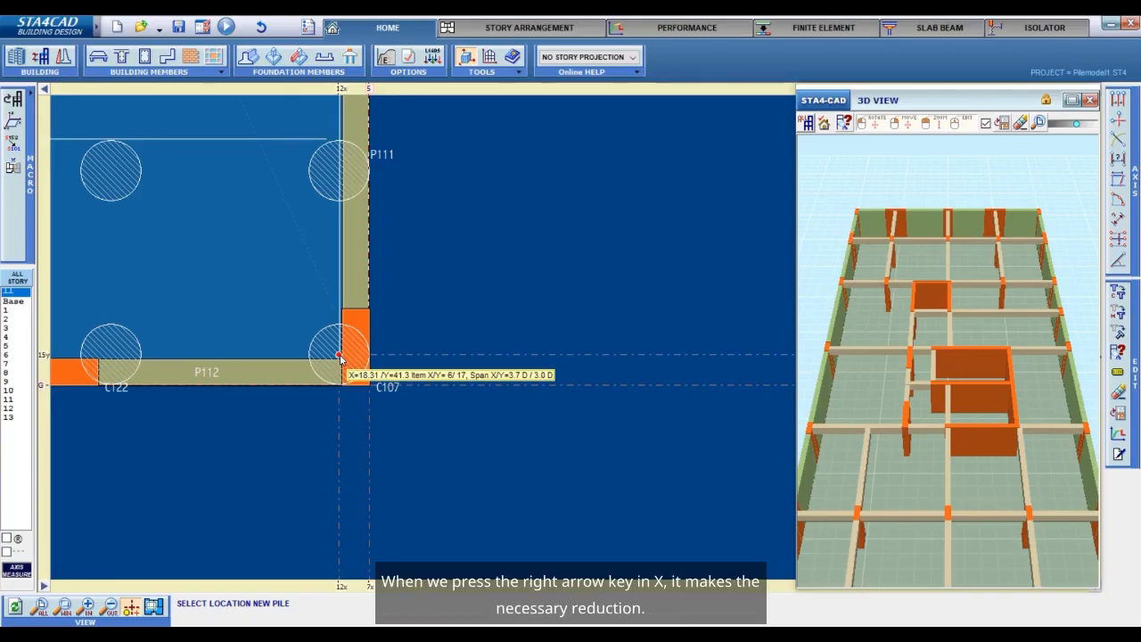
- Set the grid to 8 piles along X at 2.8 D spacing and place the pile group under the foundation
key(Right)
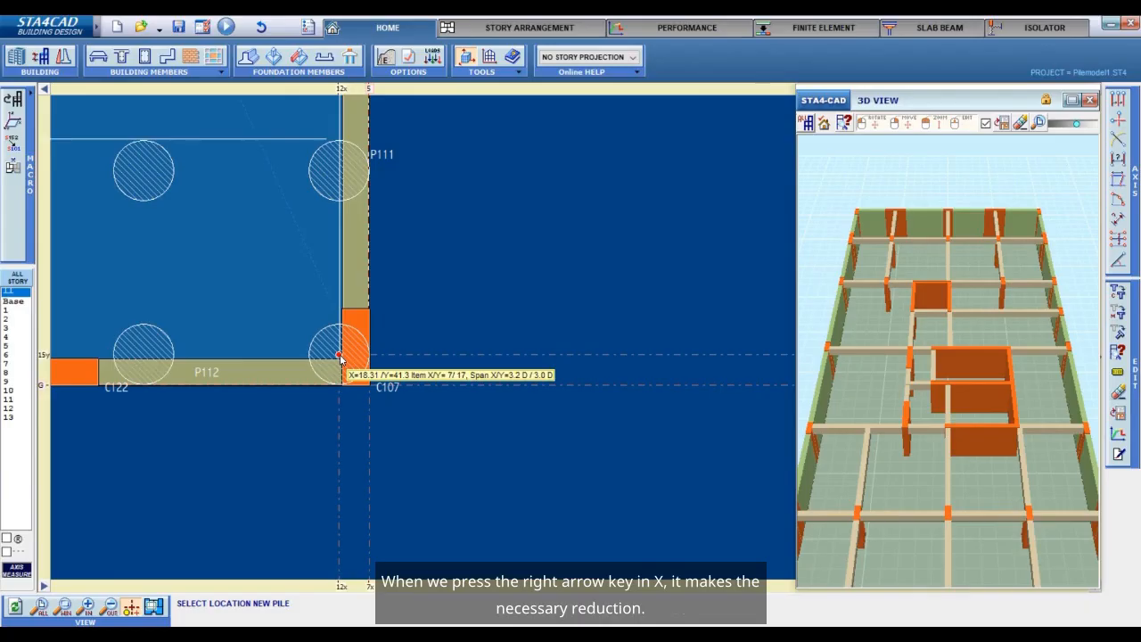
key(Right)
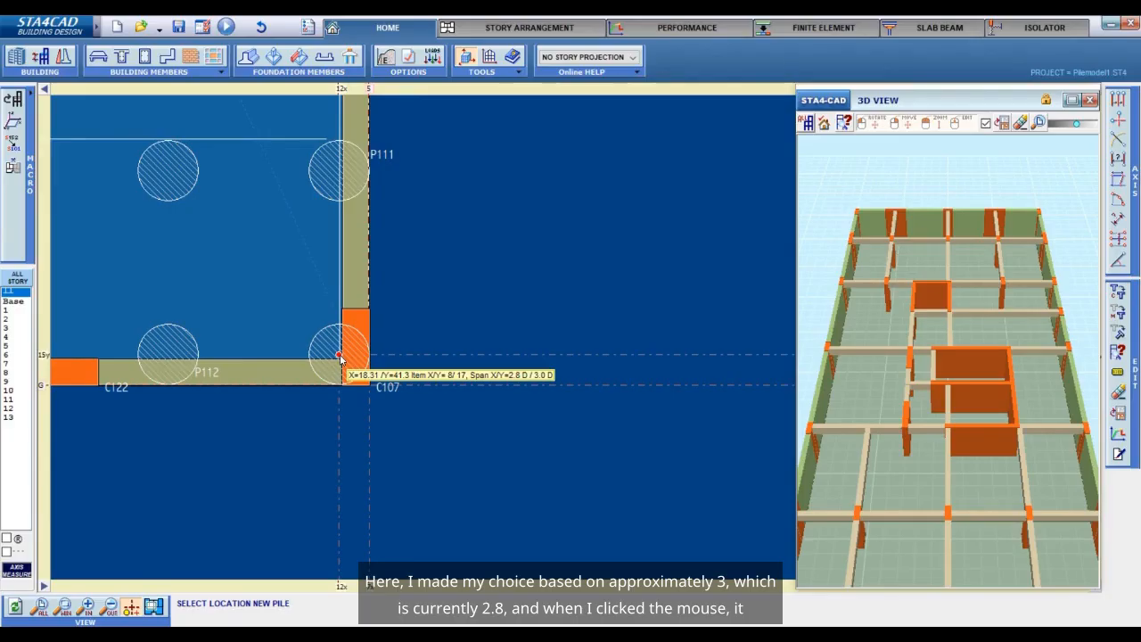
click(341, 359)
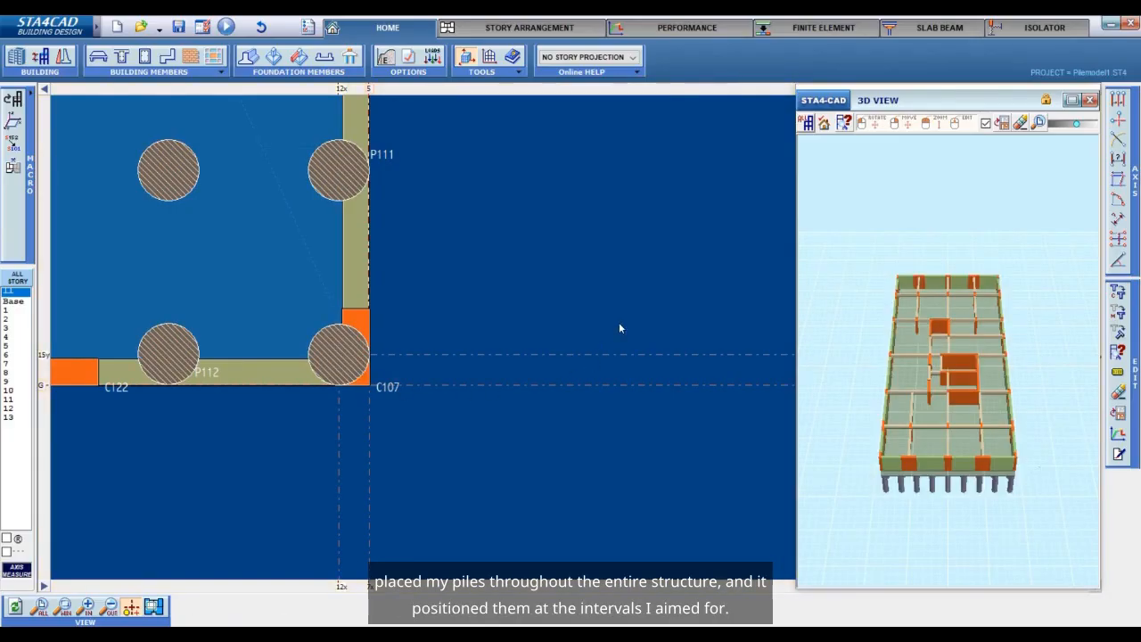
drag(1002, 516, 977, 329)
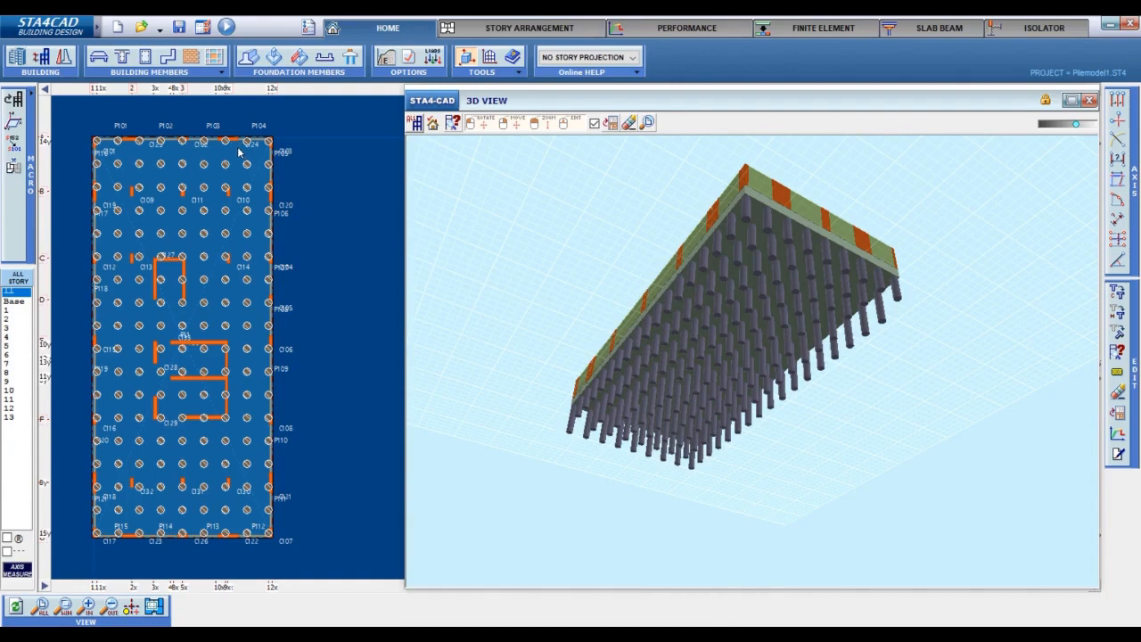
- Select all piles through the story arrangement's pile filter and try copying them to the empty area beside the building plan
click(529, 30)
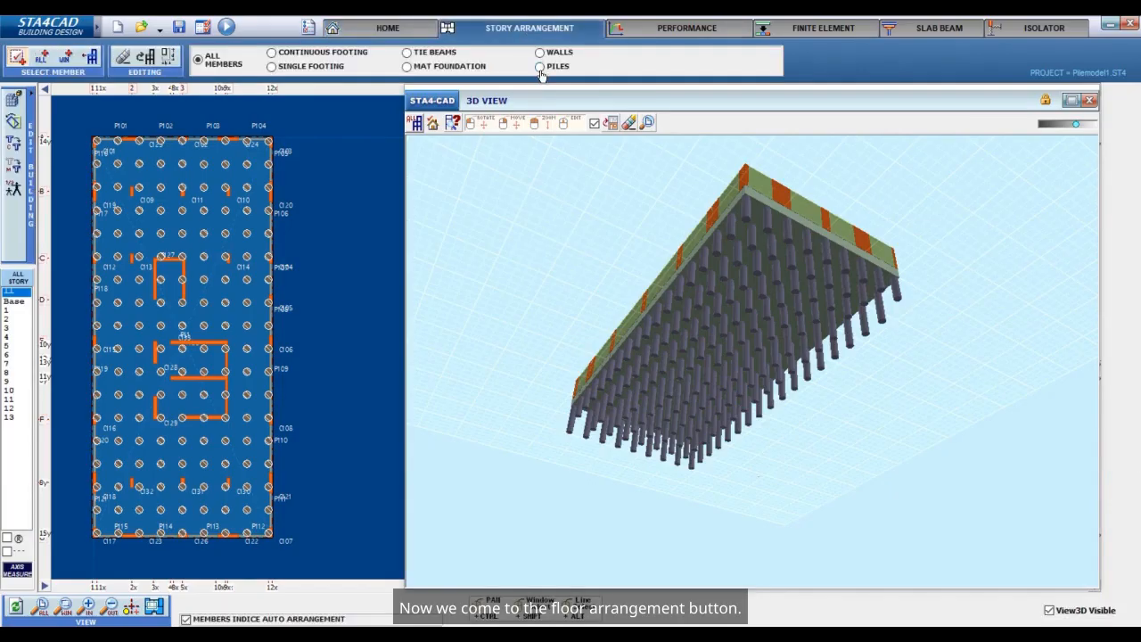
click(540, 67)
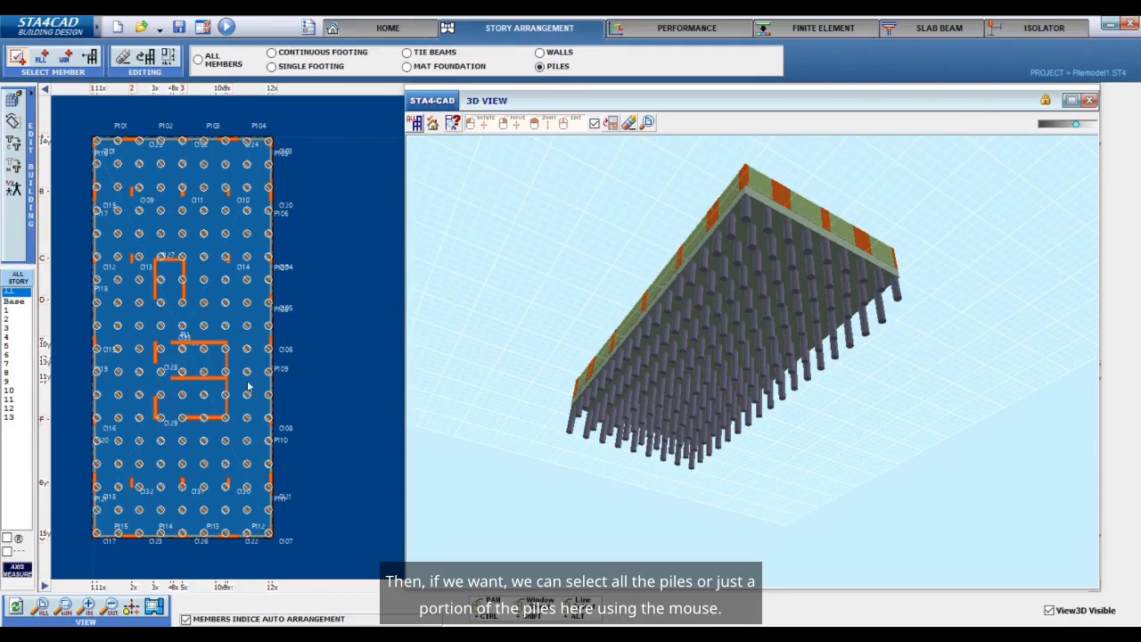
drag(306, 121, 86, 547)
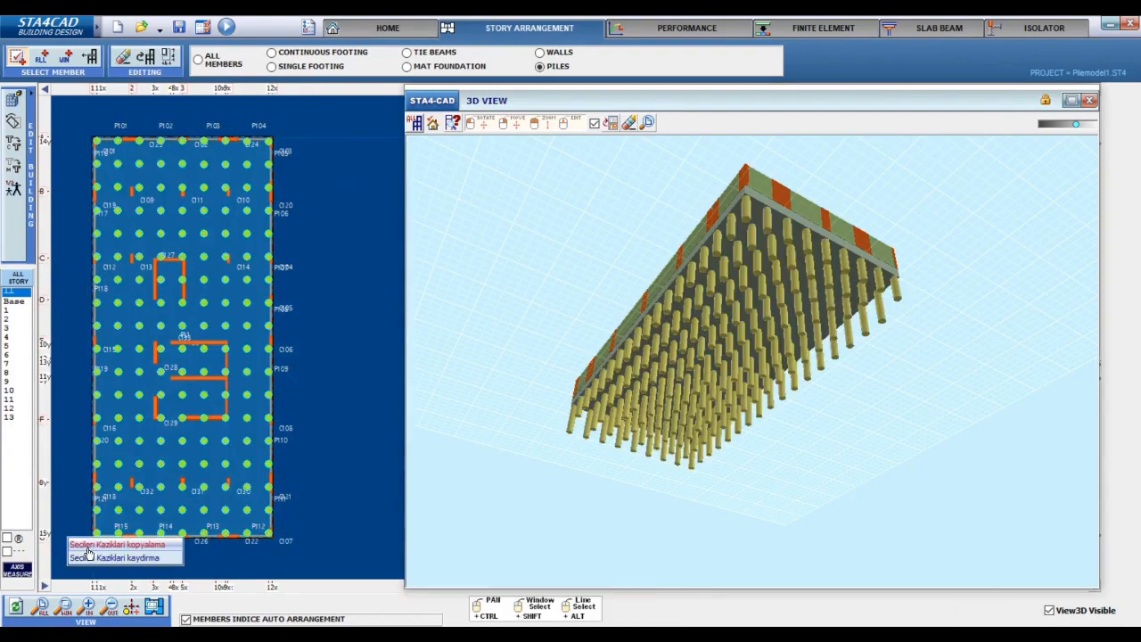
click(138, 545)
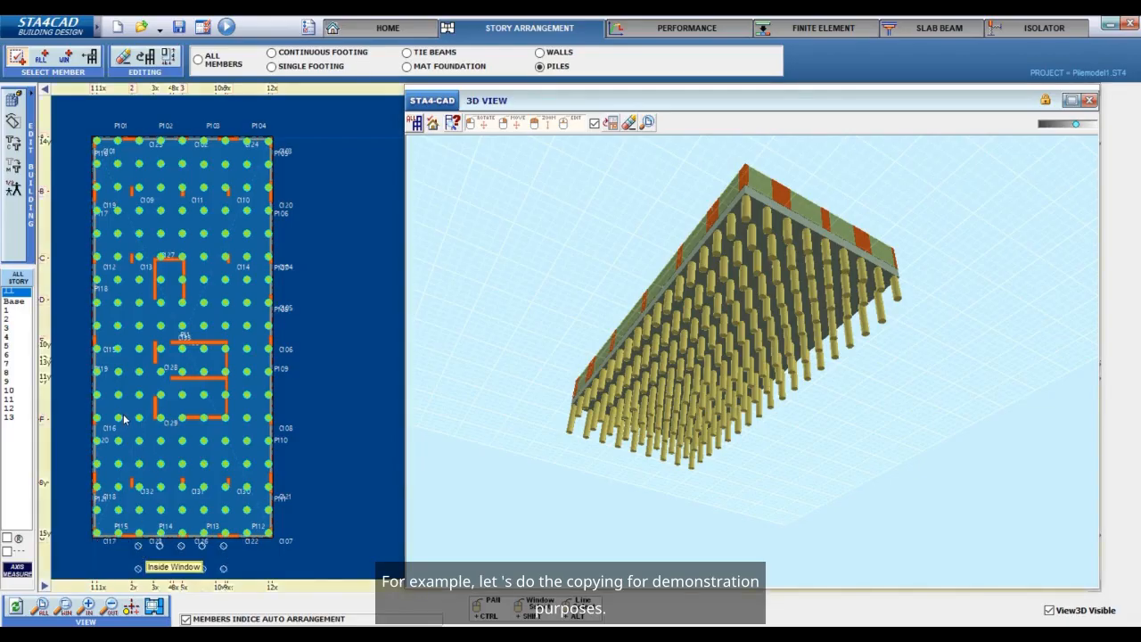
scroll(138, 548, down, 2)
scroll(141, 395, down, 2)
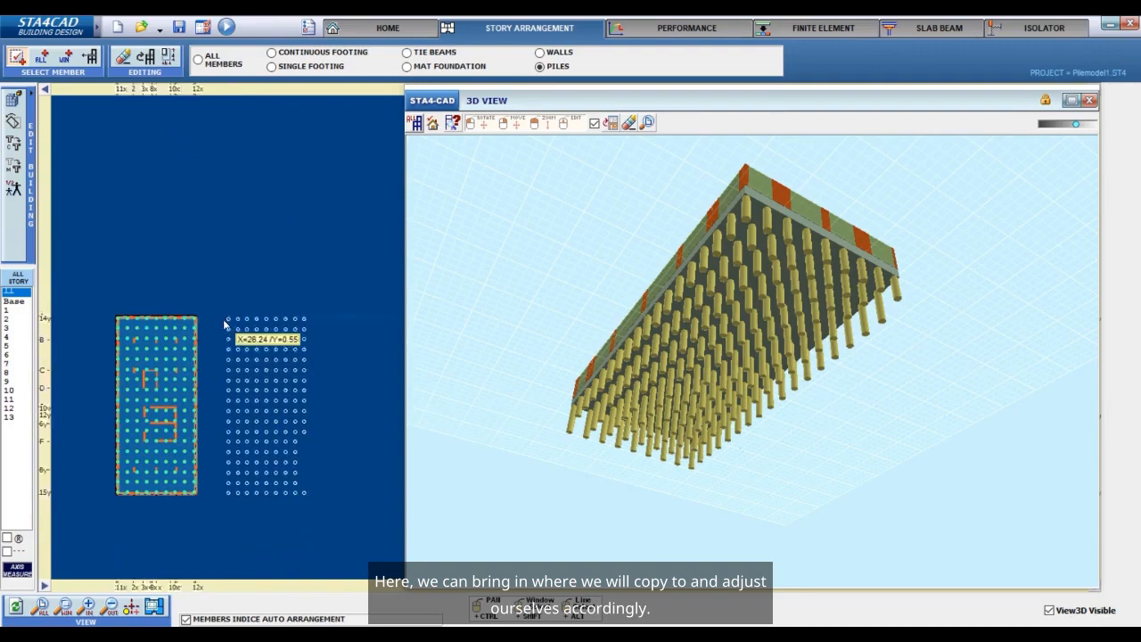
scroll(230, 319, up, 2)
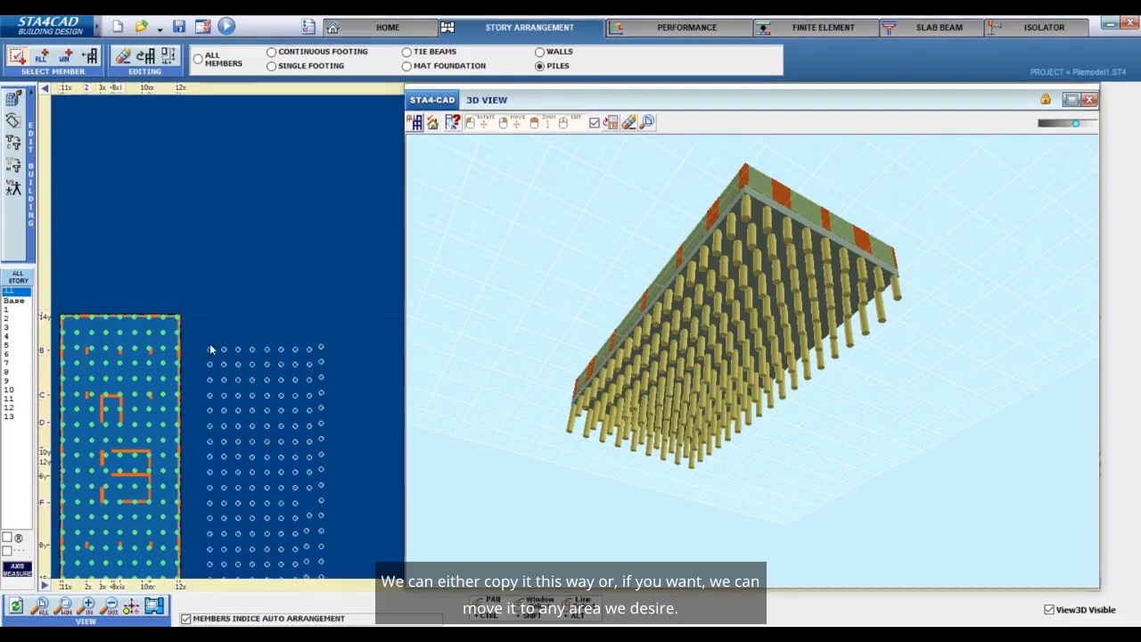
right_click(204, 337)
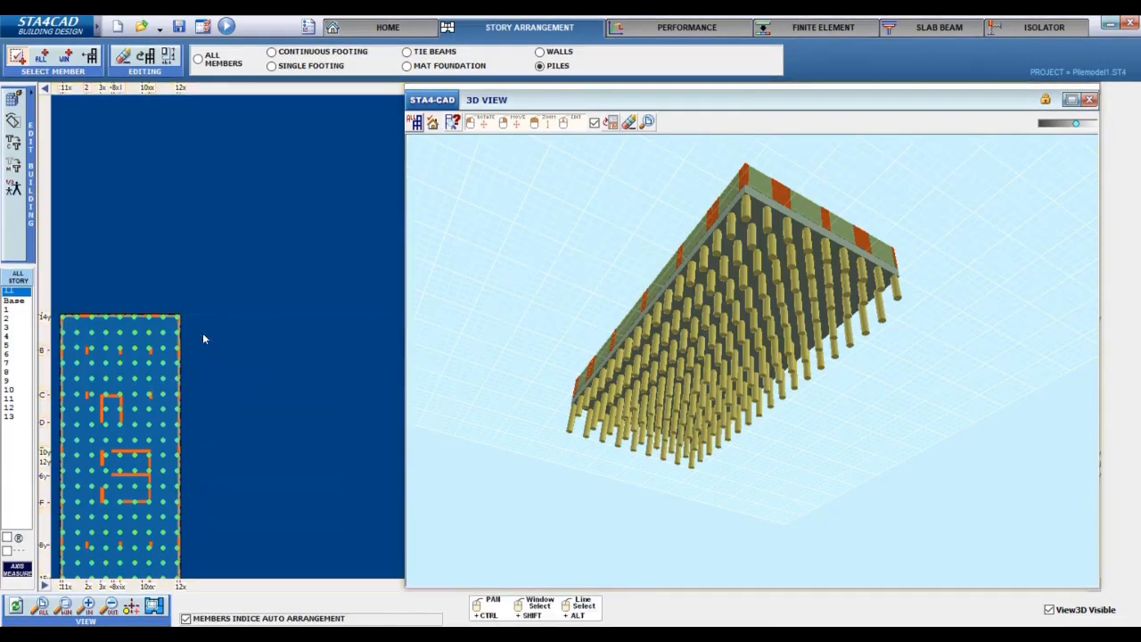
click(389, 28)
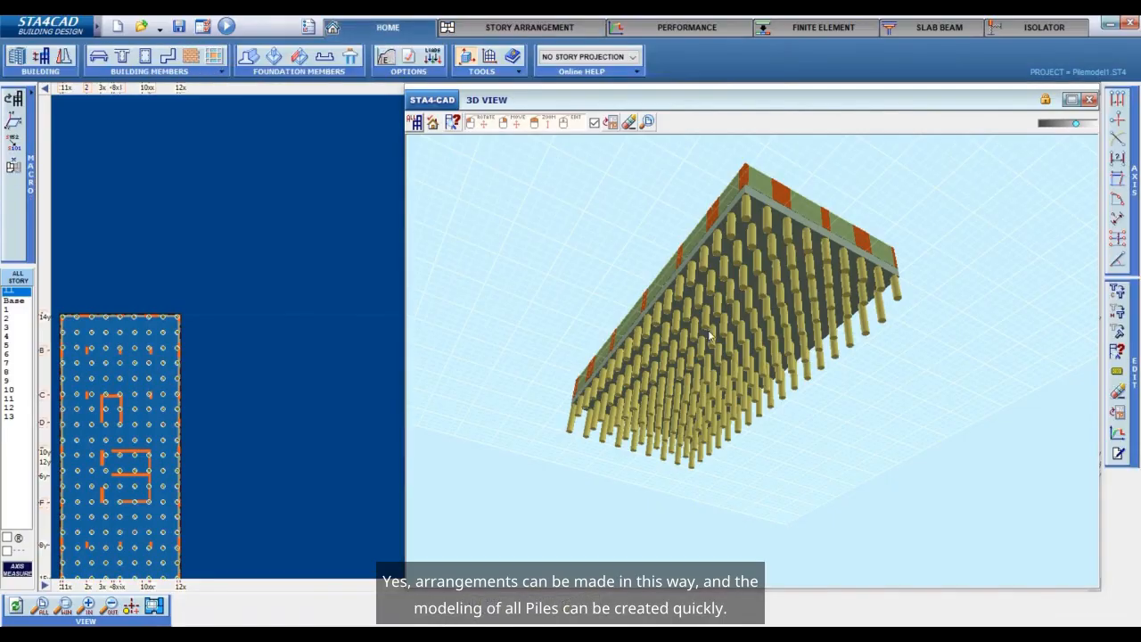
- Examine the whole building with its piles in 3D and check the soil ultimate stress in the general building data
scroll(176, 340, down, 2)
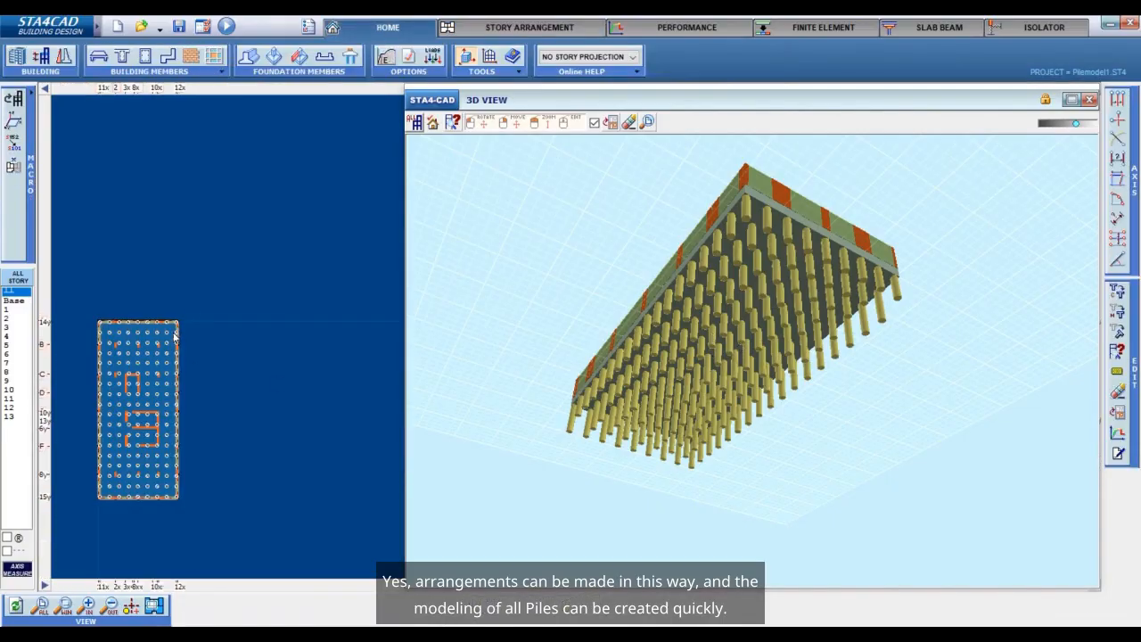
drag(740, 365, 748, 326)
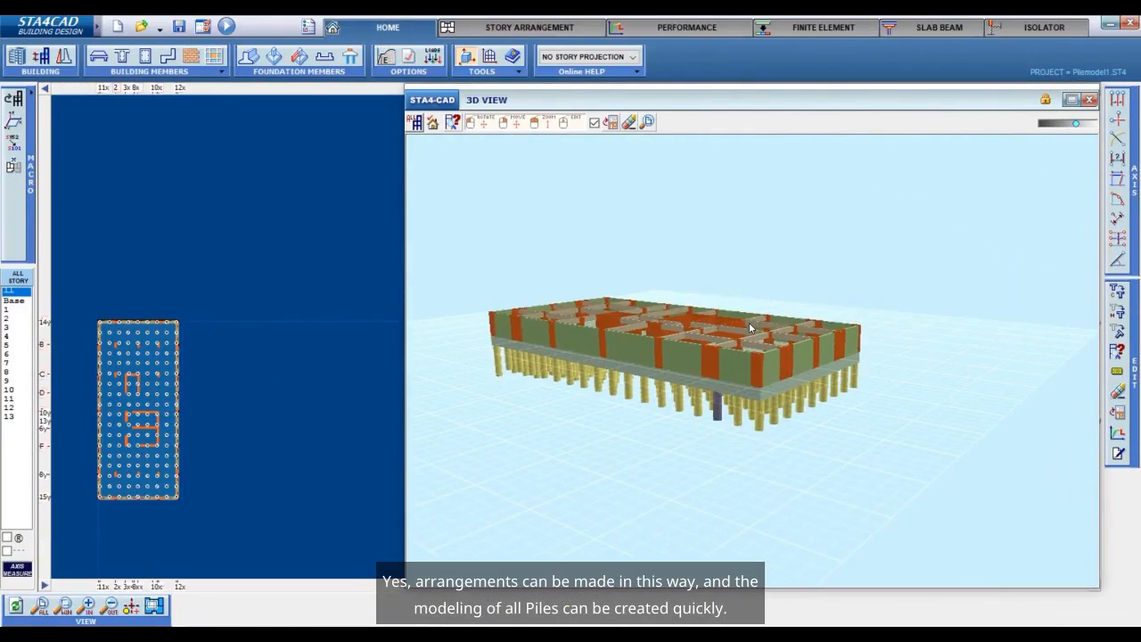
click(9, 310)
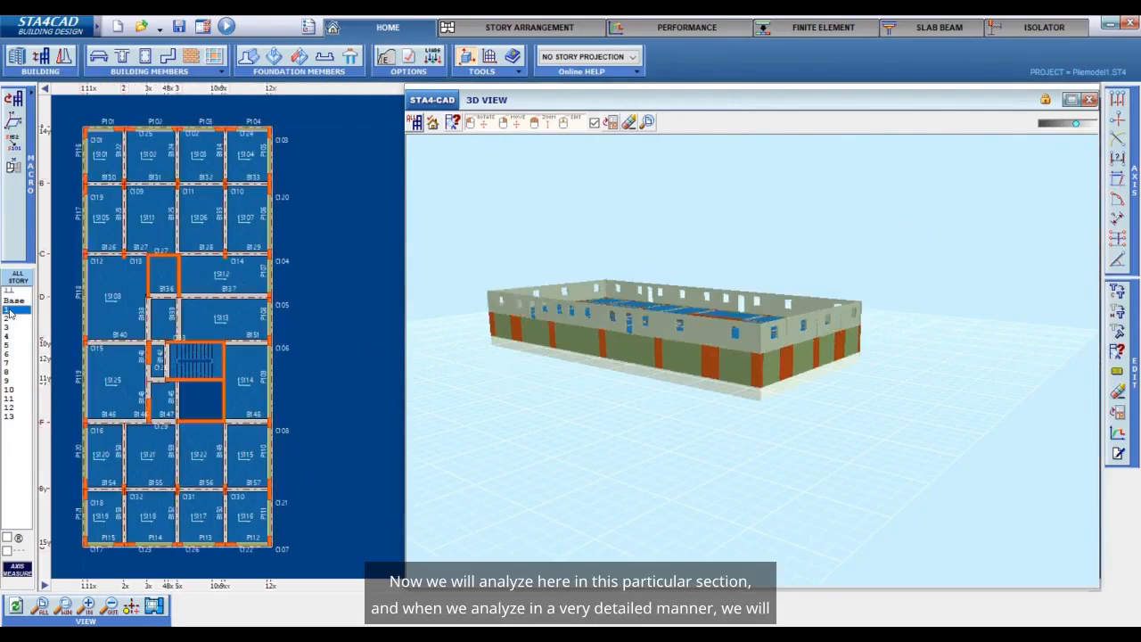
click(420, 124)
scroll(589, 281, down, 3)
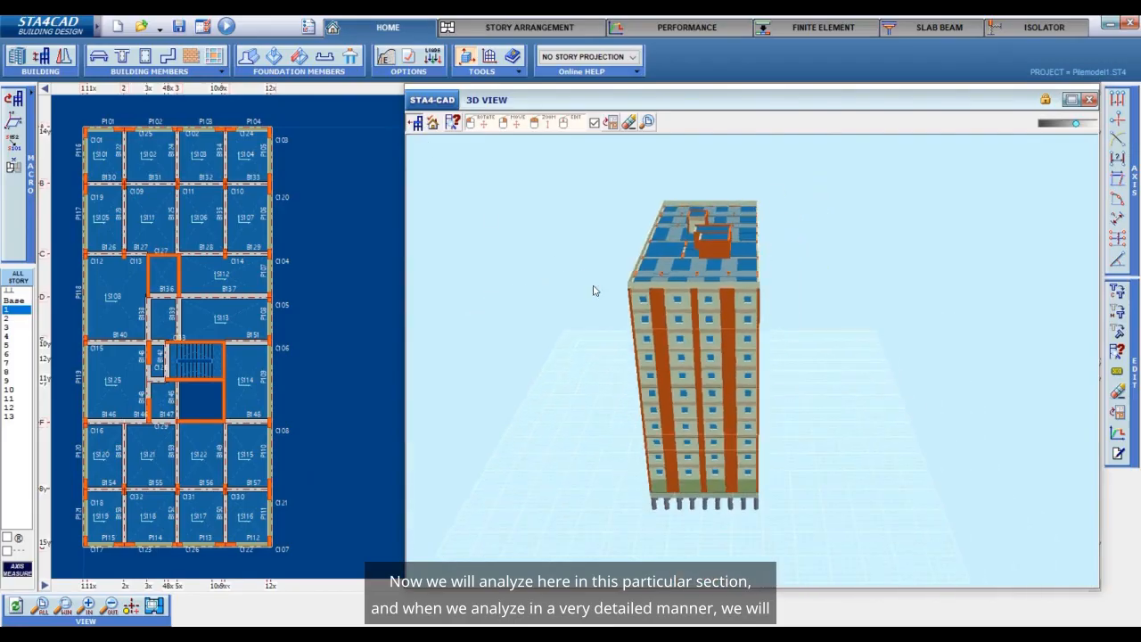
drag(596, 292, 670, 440)
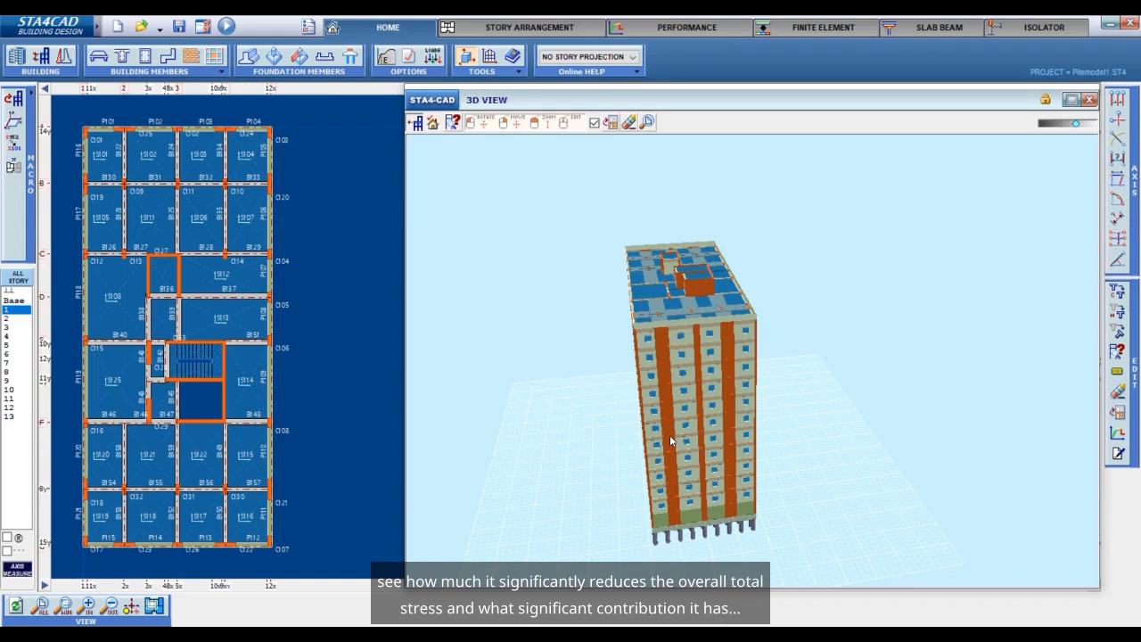
drag(670, 435, 687, 458)
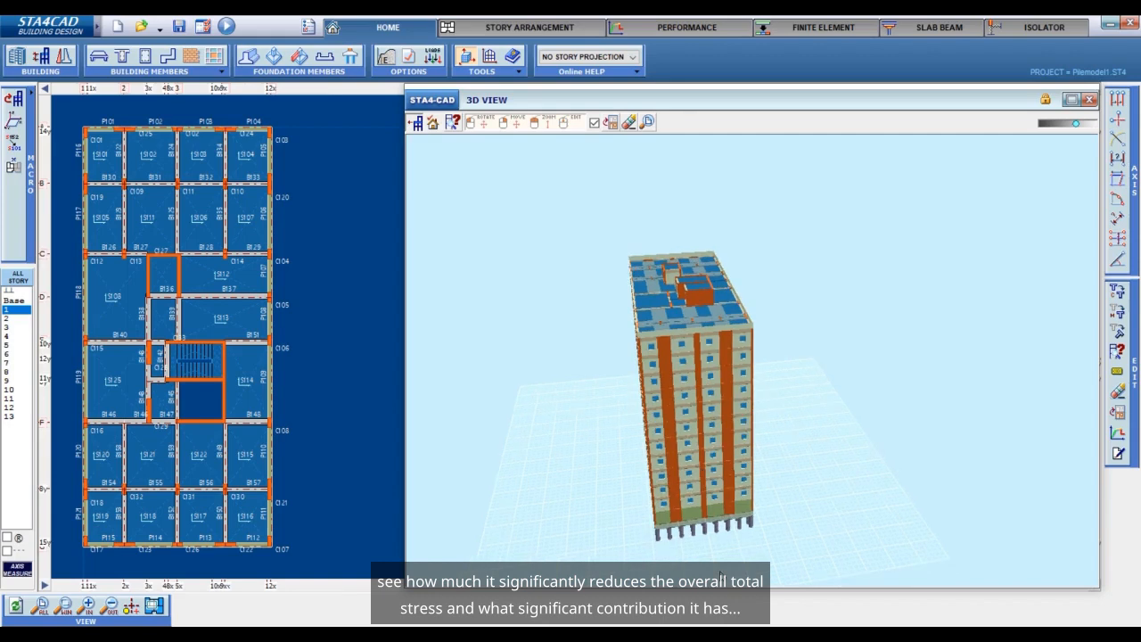
drag(720, 578, 722, 481)
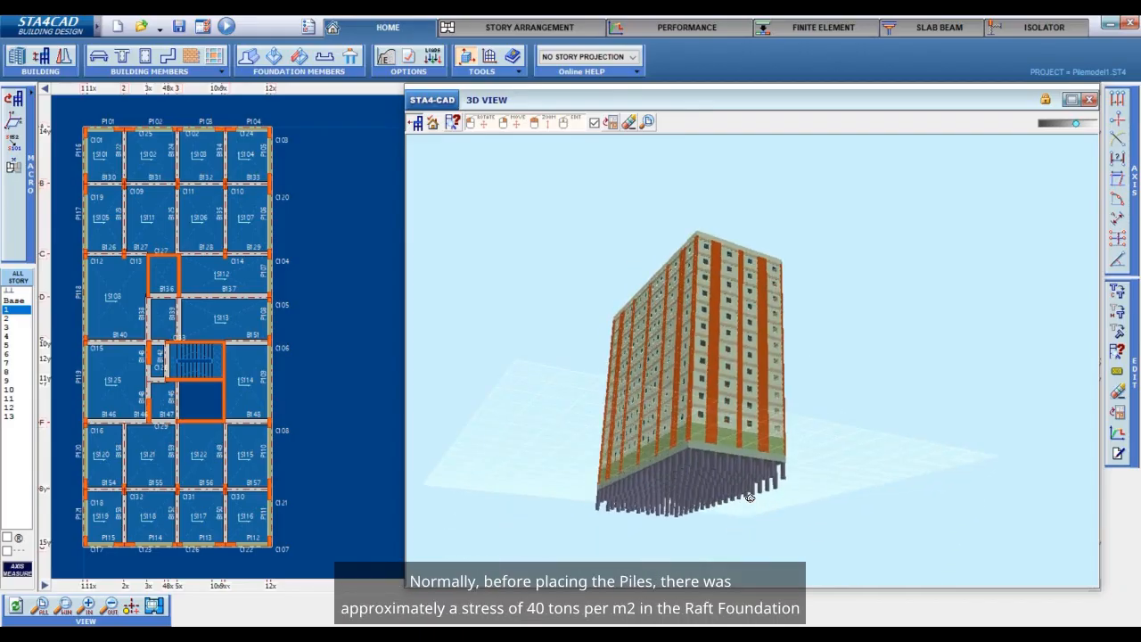
scroll(718, 473, up, 2)
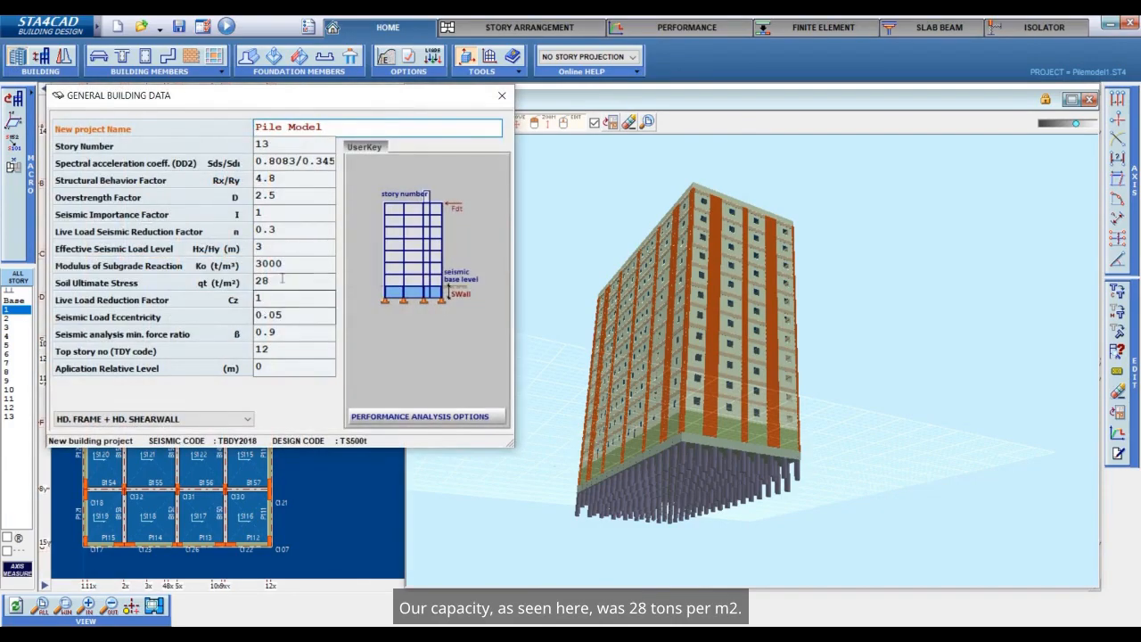
click(312, 284)
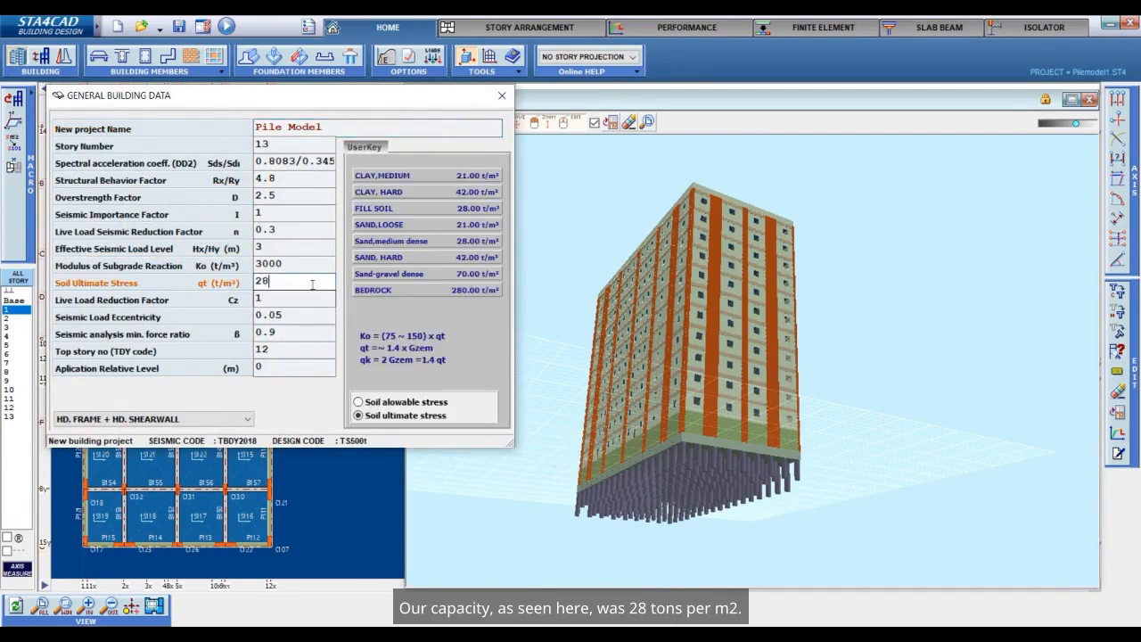
click(502, 95)
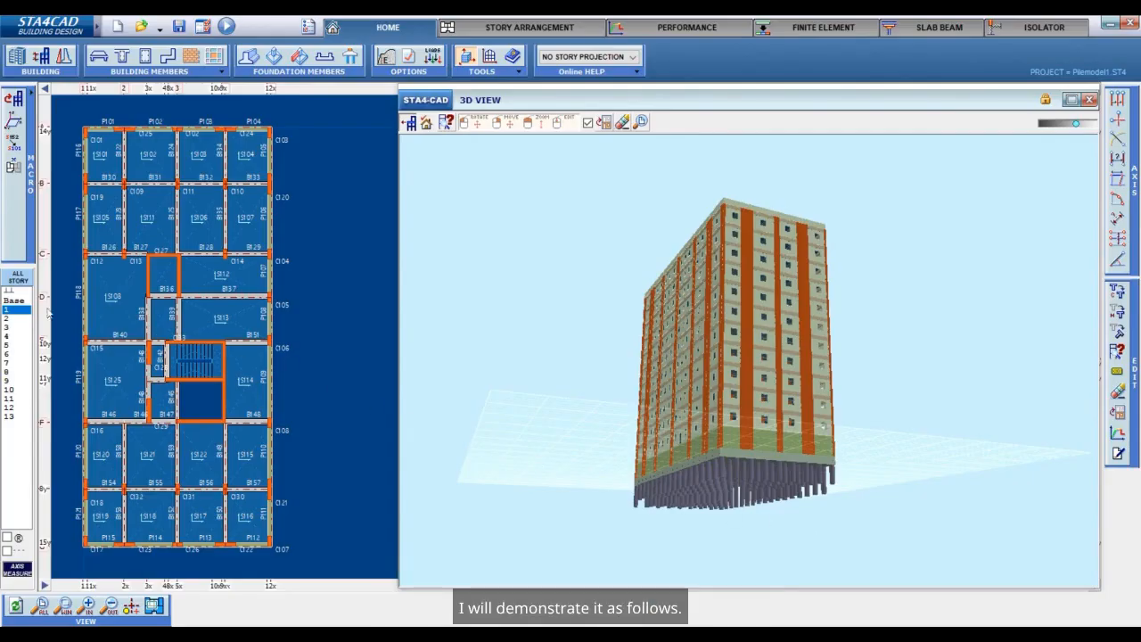
- On the foundation level, try copying pile 114 into the gap between four neighbouring piles near X=12.71, Y=11.3 m
click(17, 293)
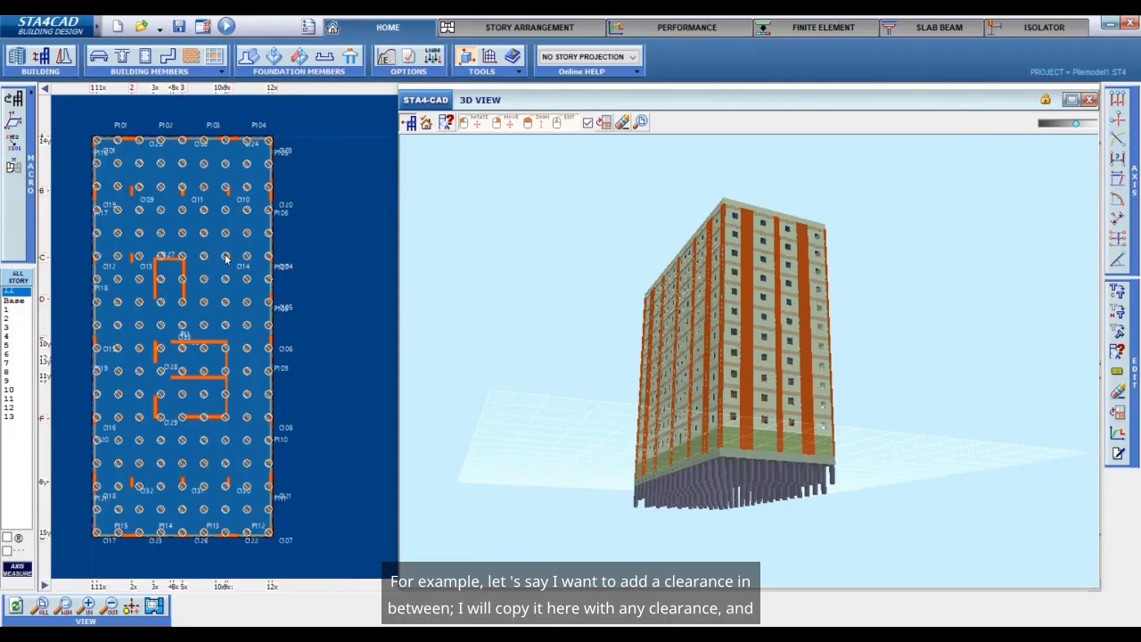
scroll(225, 258, up, 5)
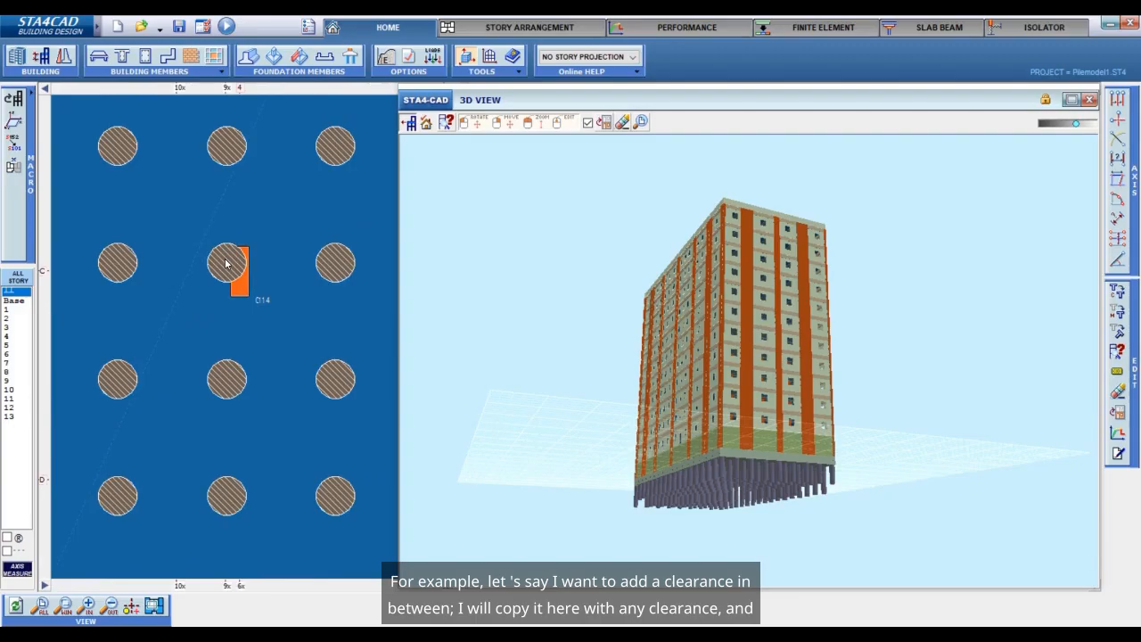
right_click(225, 263)
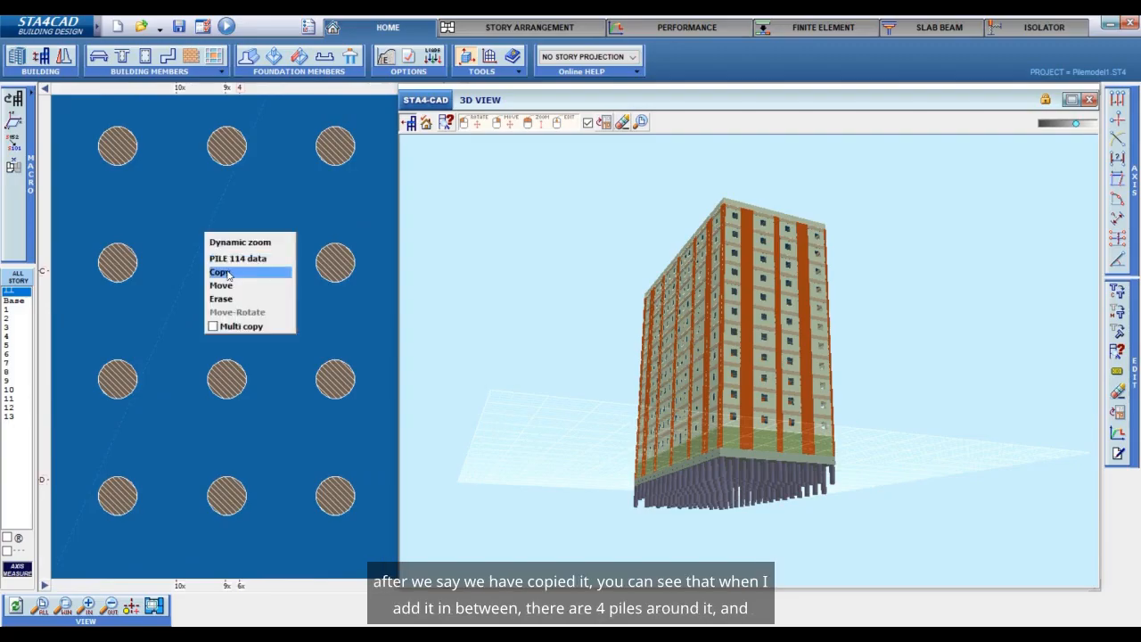
click(225, 273)
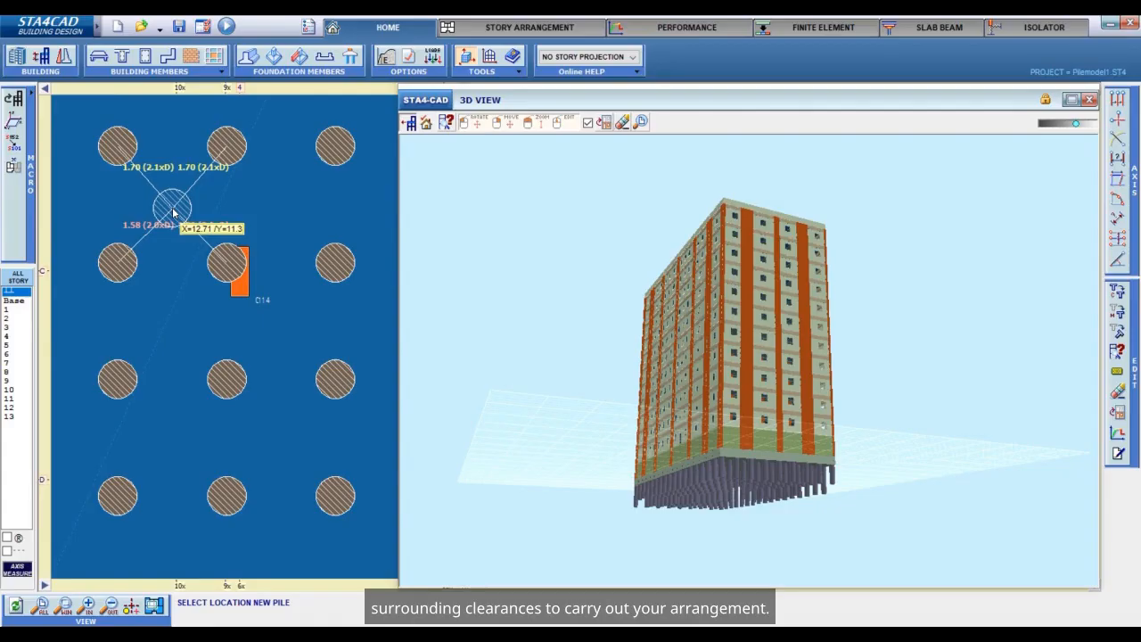
key(Escape)
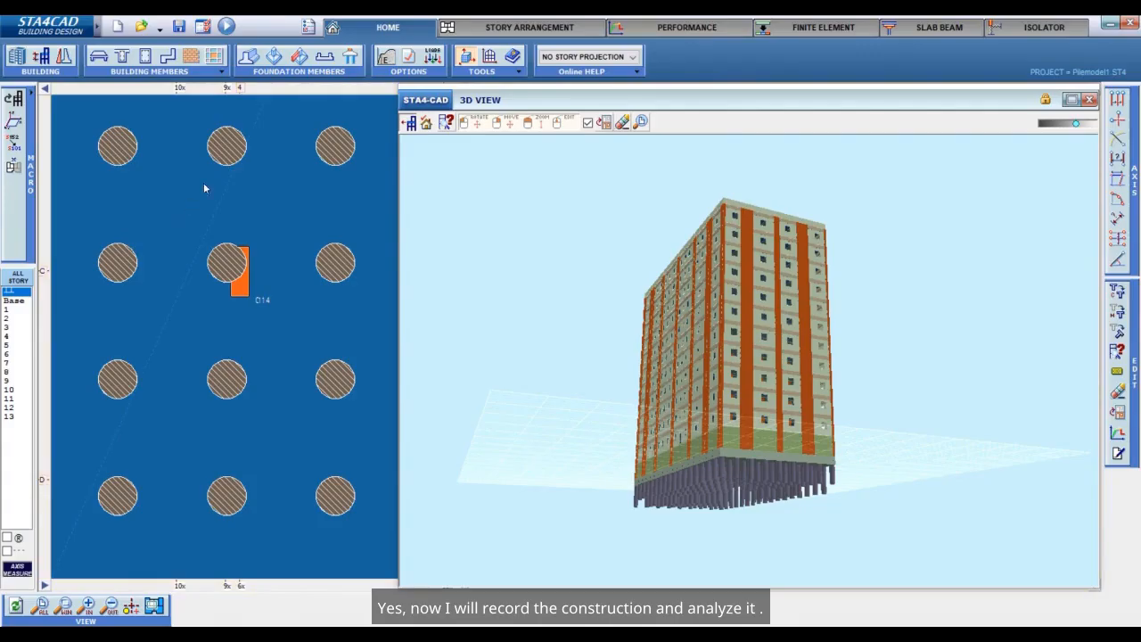
- Save the project as Pilemodel1 in the Pile Modeling folder, overwriting the existing file
click(181, 29)
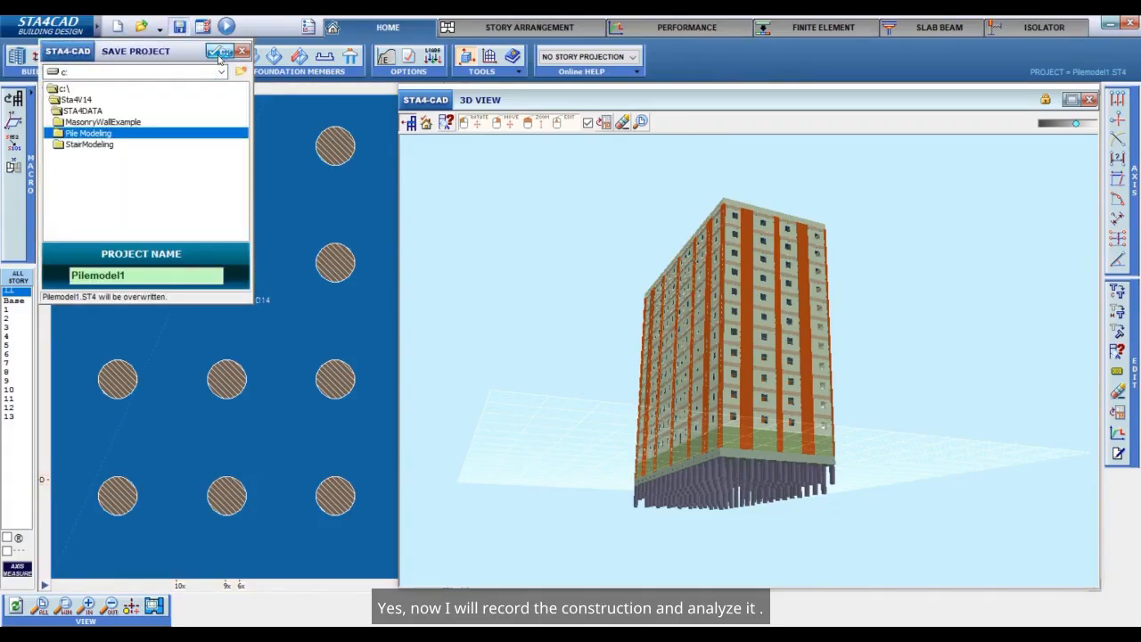
click(220, 53)
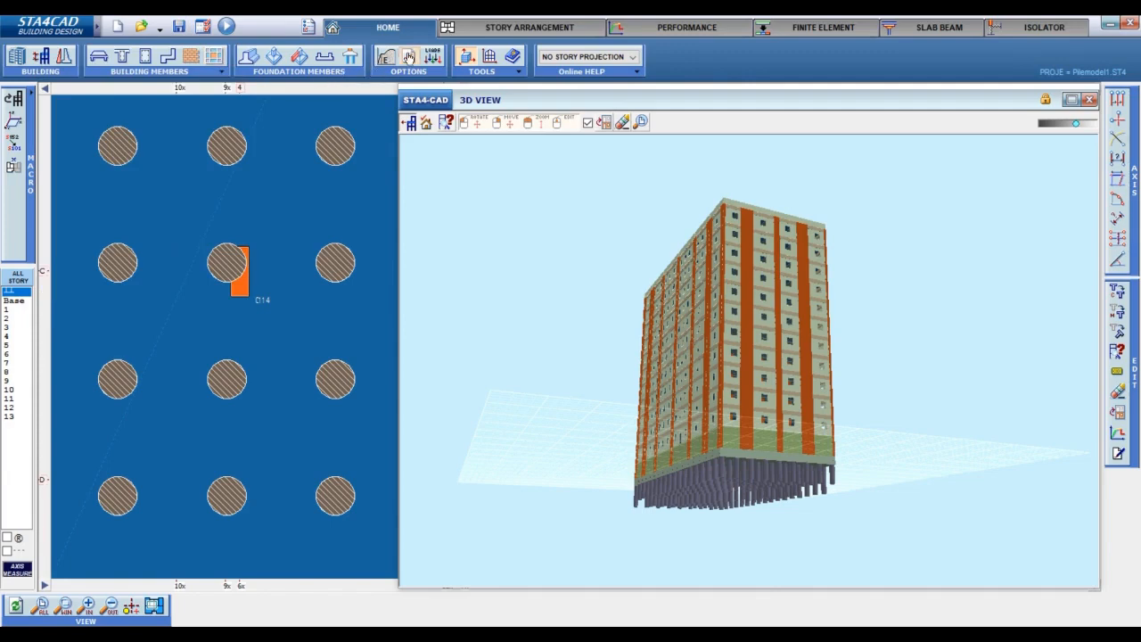
- Check the project analysis options and run the building analysis, rebuilding the Fea3D model without considering similar stories
click(408, 57)
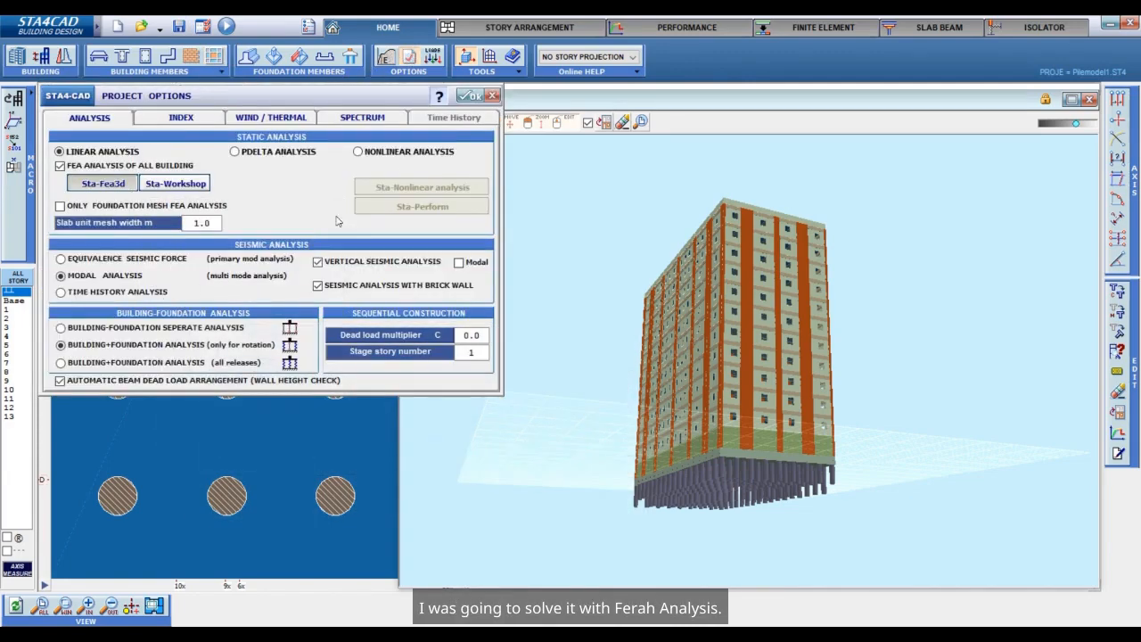
click(469, 95)
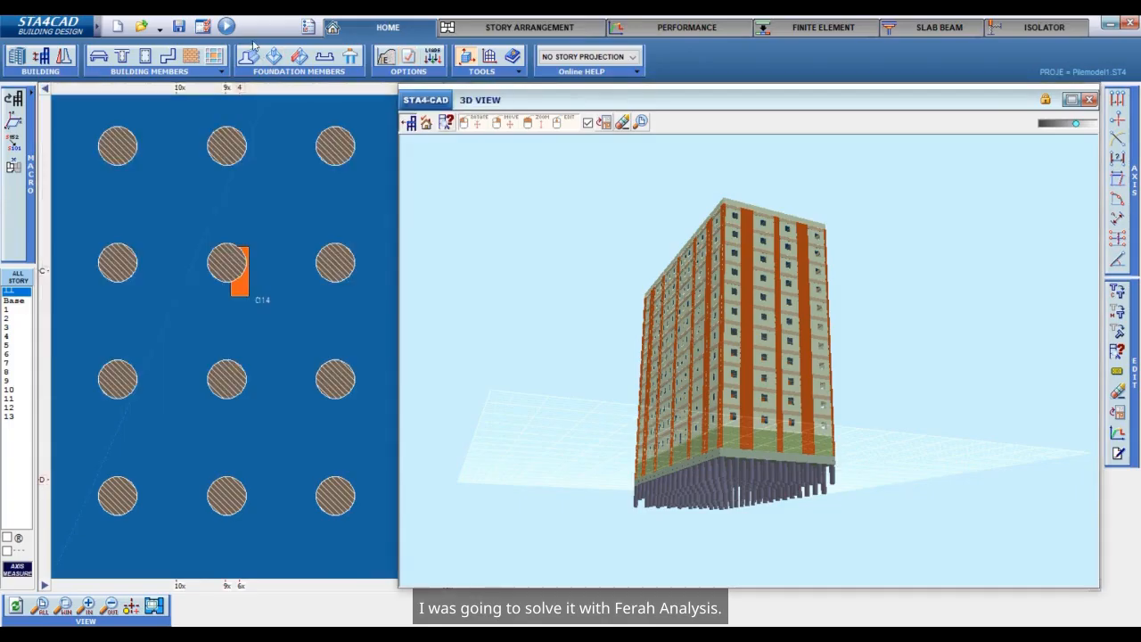
click(225, 29)
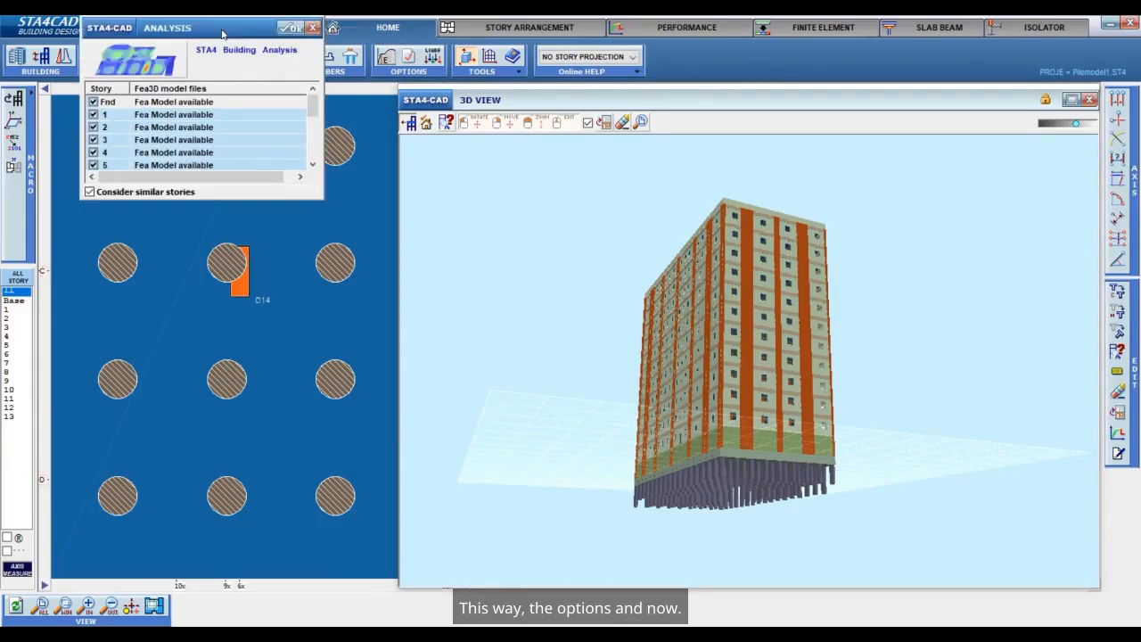
click(158, 50)
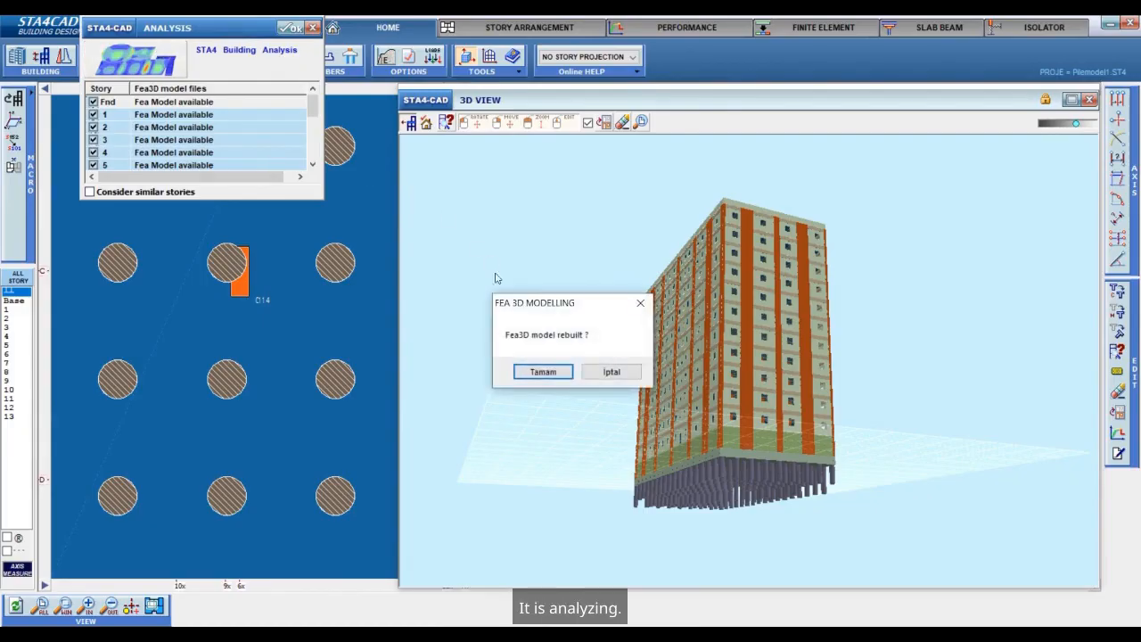
click(537, 372)
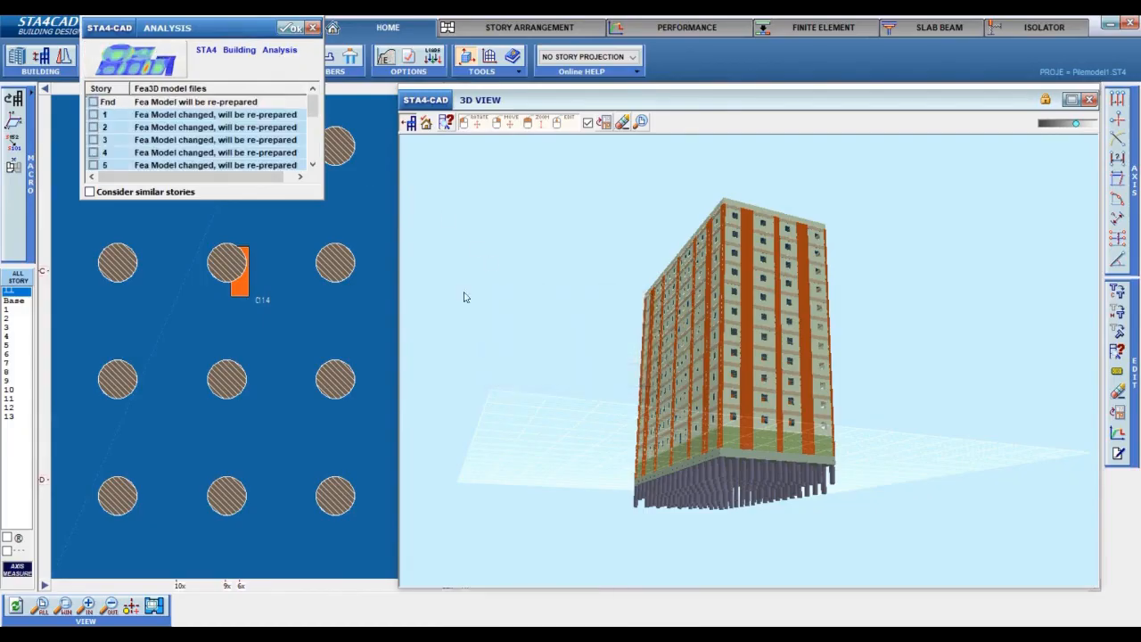
click(291, 30)
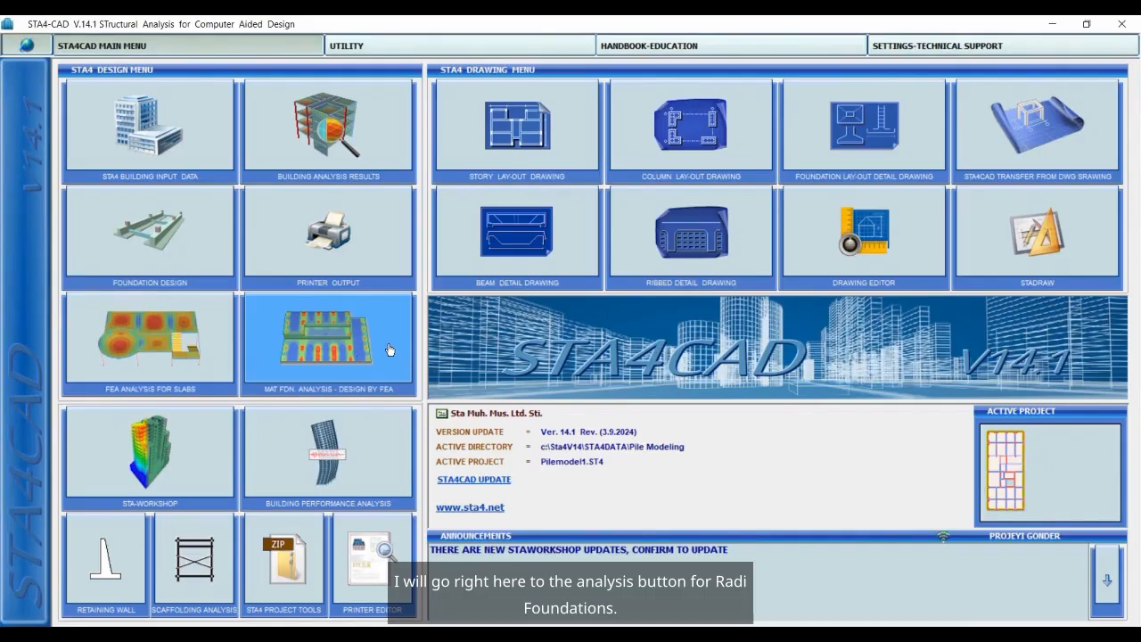
- Switch to the mat foundation FEA module, display the foundation slab with its piles and generate its mesh
click(375, 349)
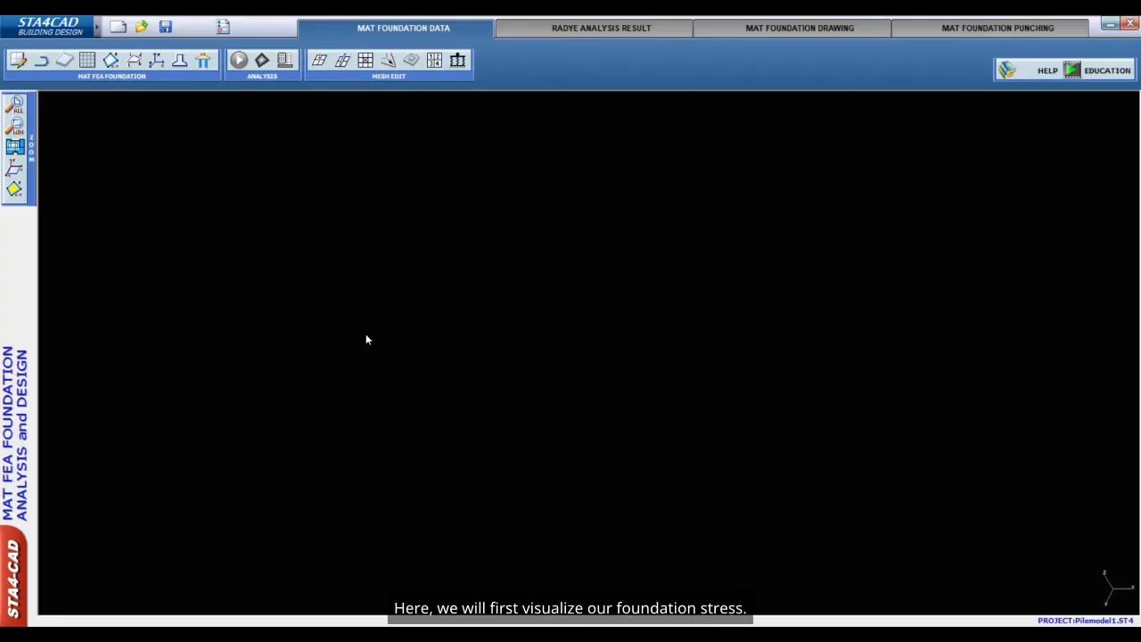
click(65, 60)
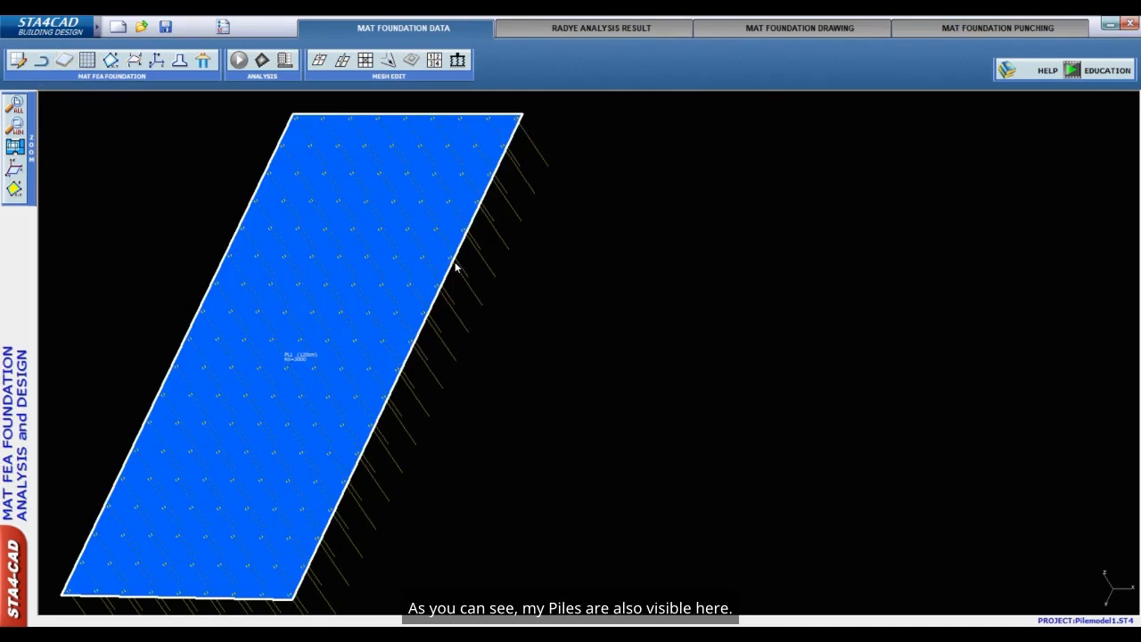
click(90, 60)
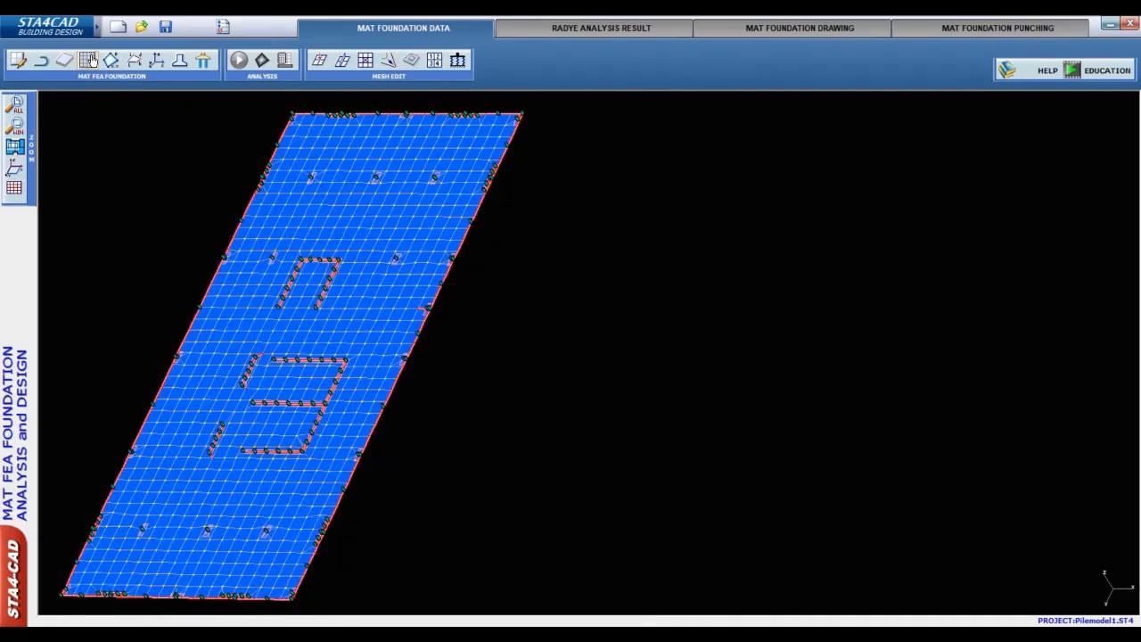
- Save the meshed mat foundation under the project's file name and build its rigidity matrix
click(166, 26)
click(357, 108)
click(292, 66)
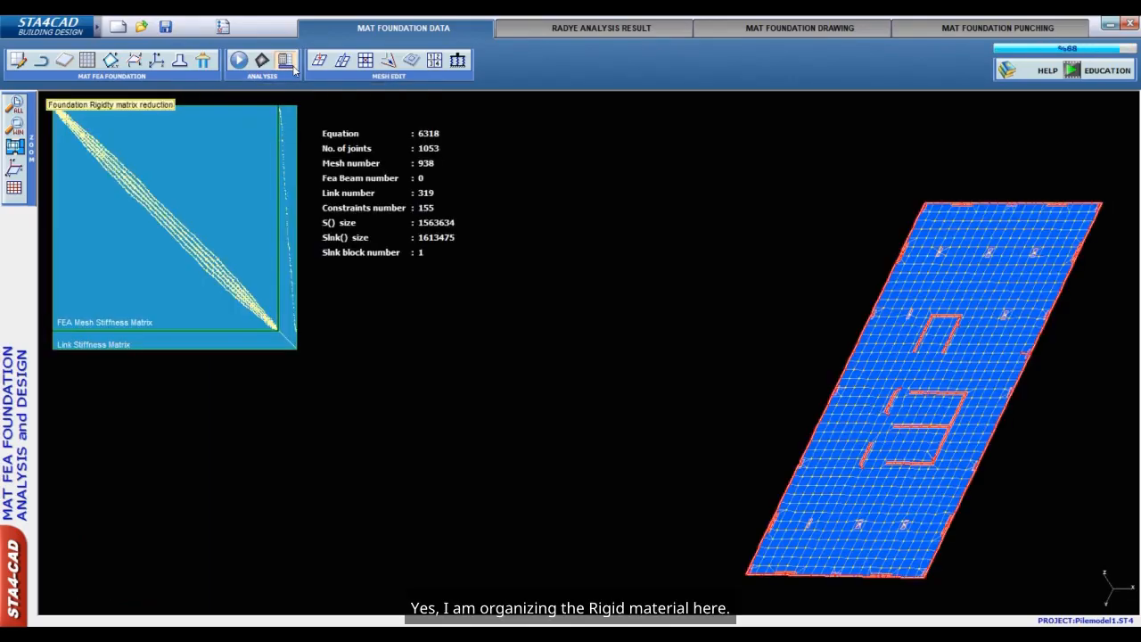
- Save the mat foundation again as Pilemodel1.RAD in the Pile Modeling folder and run the mat foundation analysis
click(166, 27)
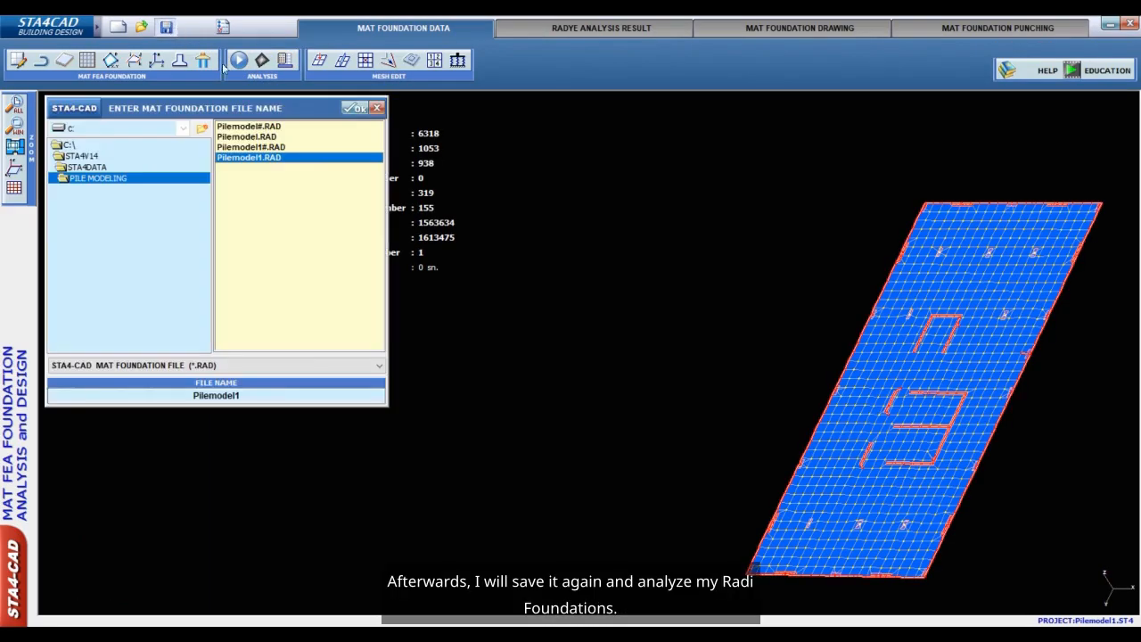
click(344, 108)
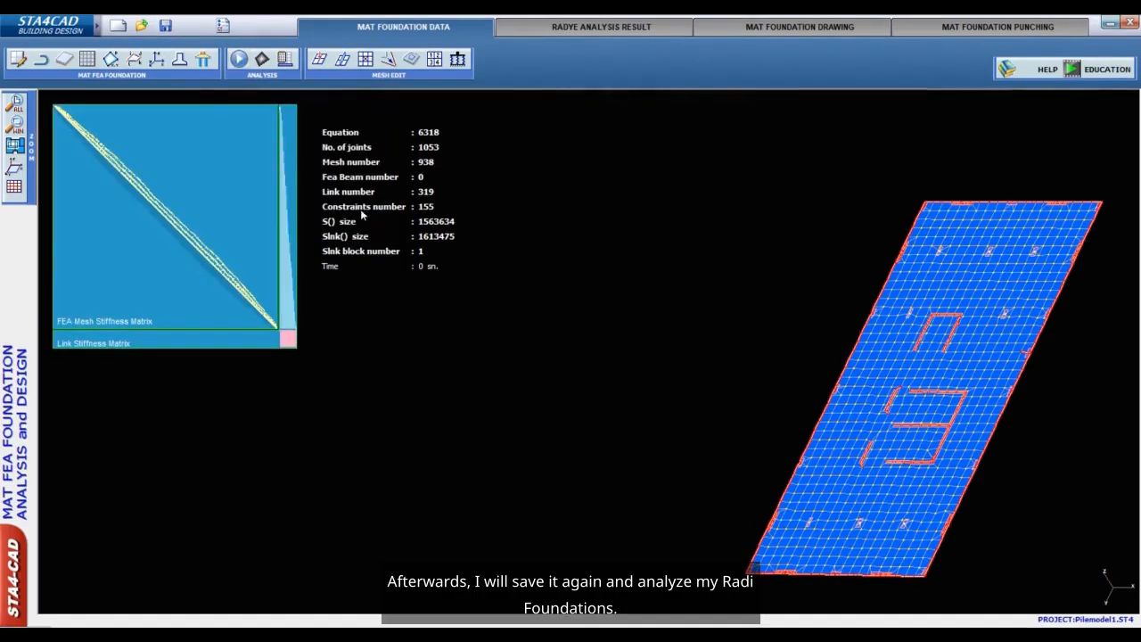
click(239, 60)
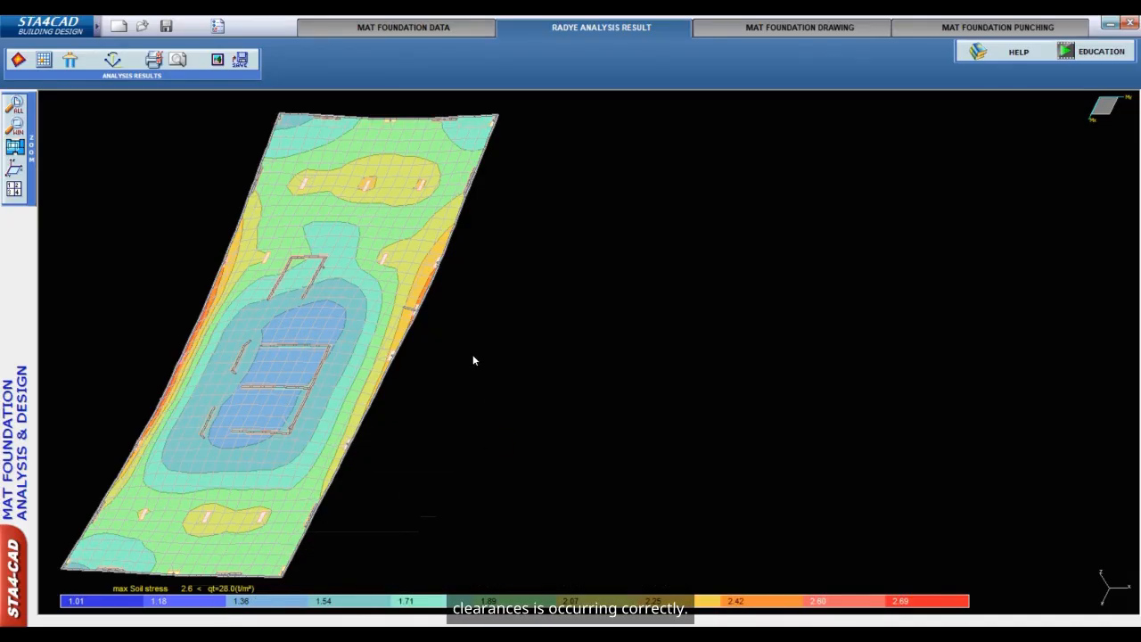
- Show the pile results on the foundation plan and inspect the load combinations of piles 98 and 79
click(69, 61)
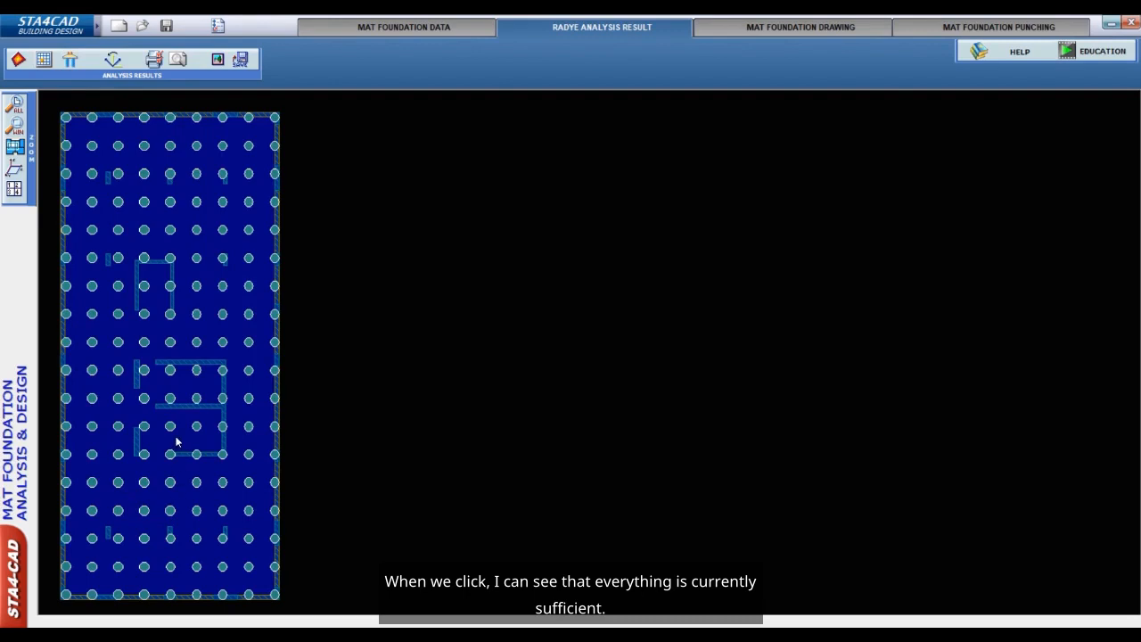
mouse_move(201, 317)
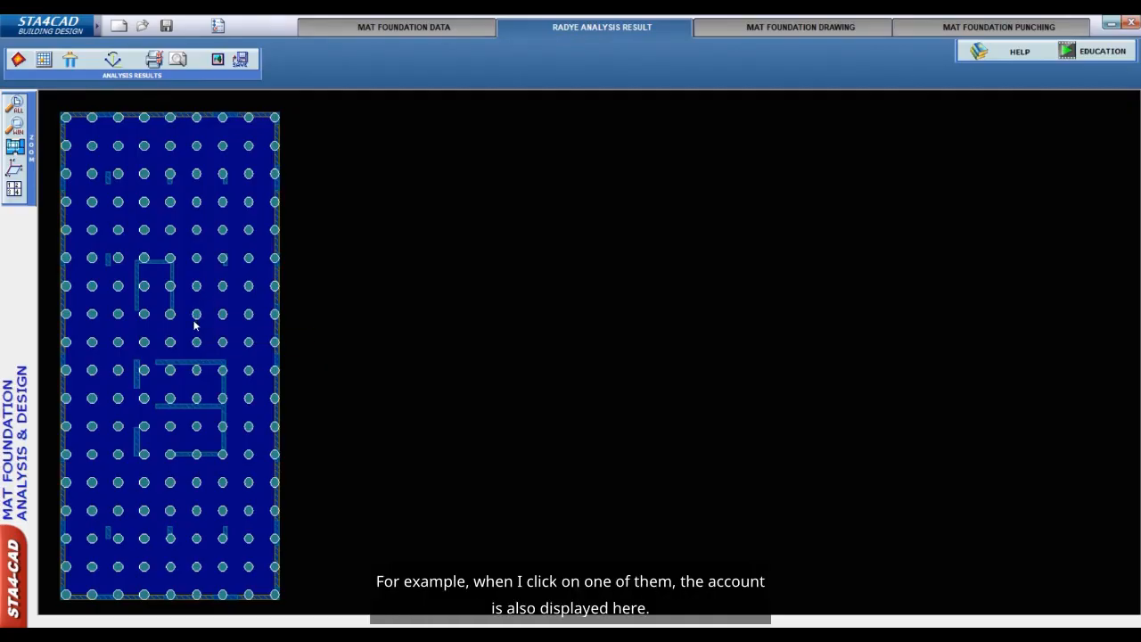
click(198, 318)
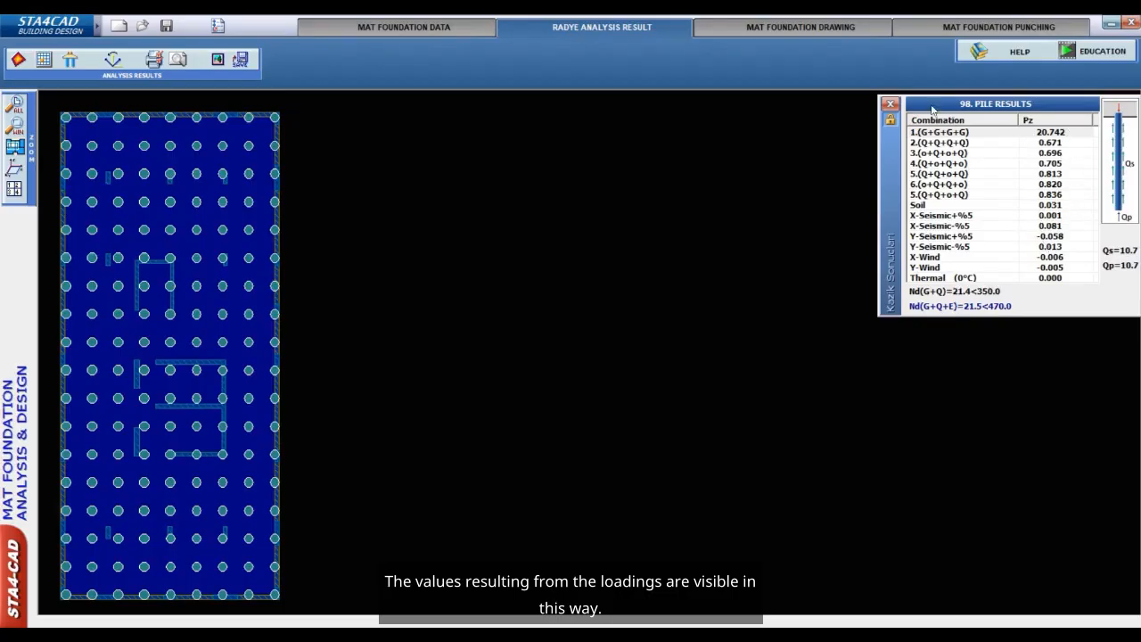
click(892, 104)
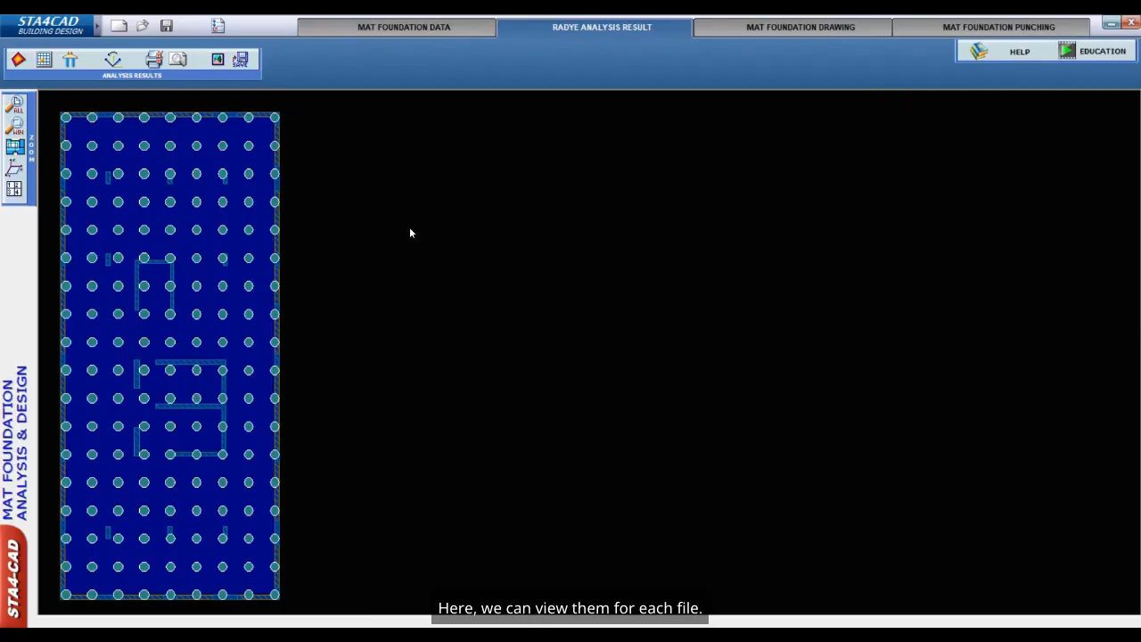
click(169, 291)
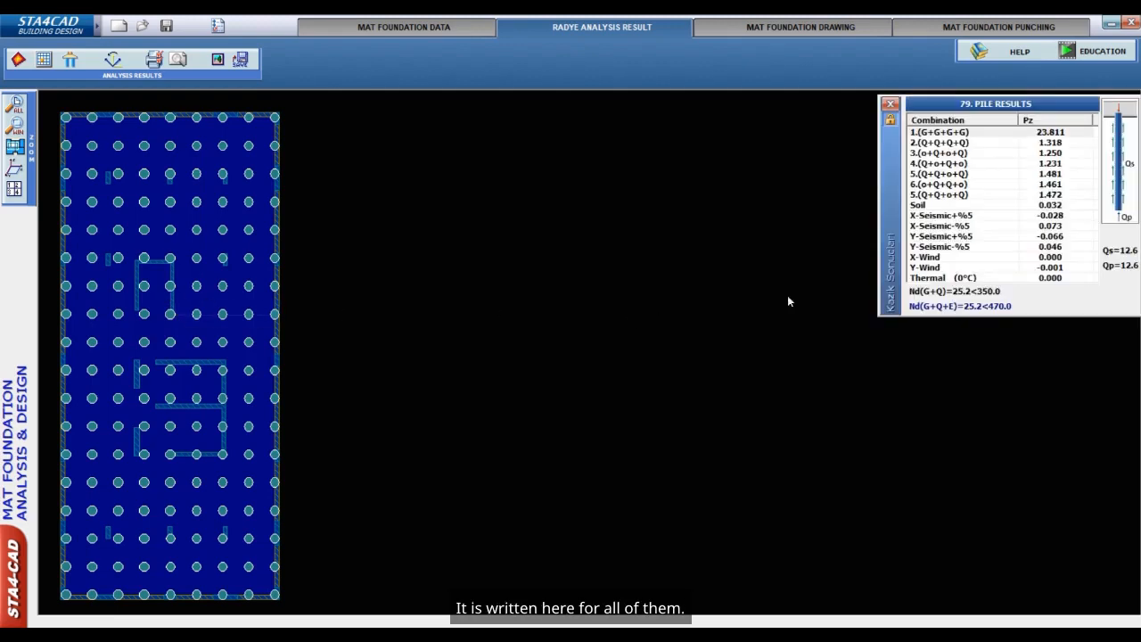
click(891, 104)
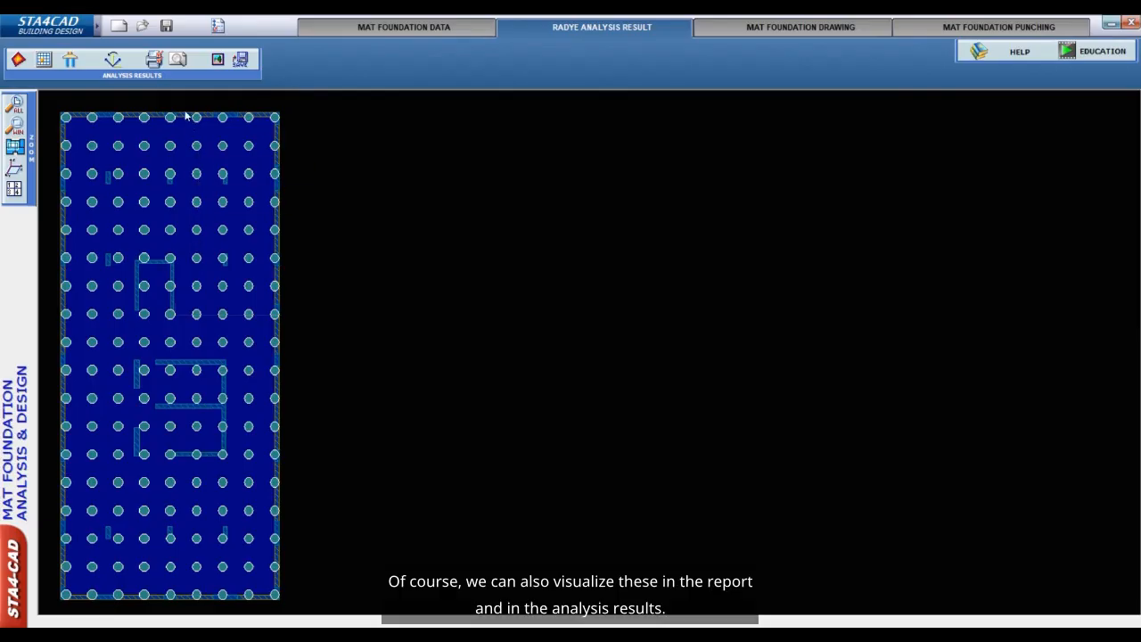
mouse_move(169, 124)
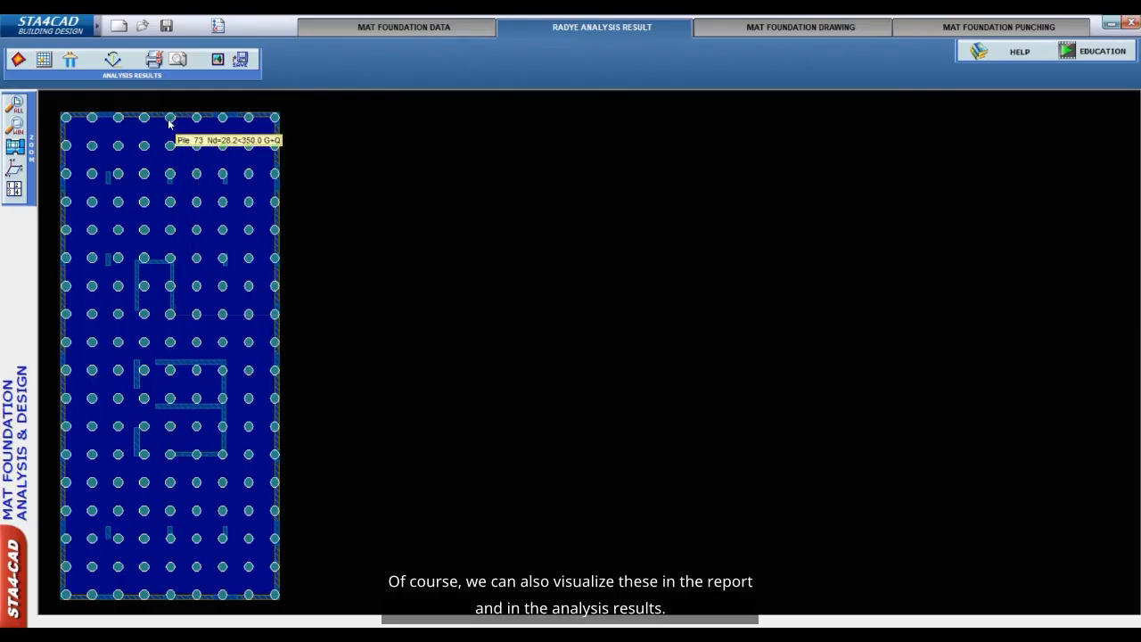
- Generate the mat foundation analysis report as saved graphics (.GPR), including pile loads and displacements, and view it full screen
click(160, 64)
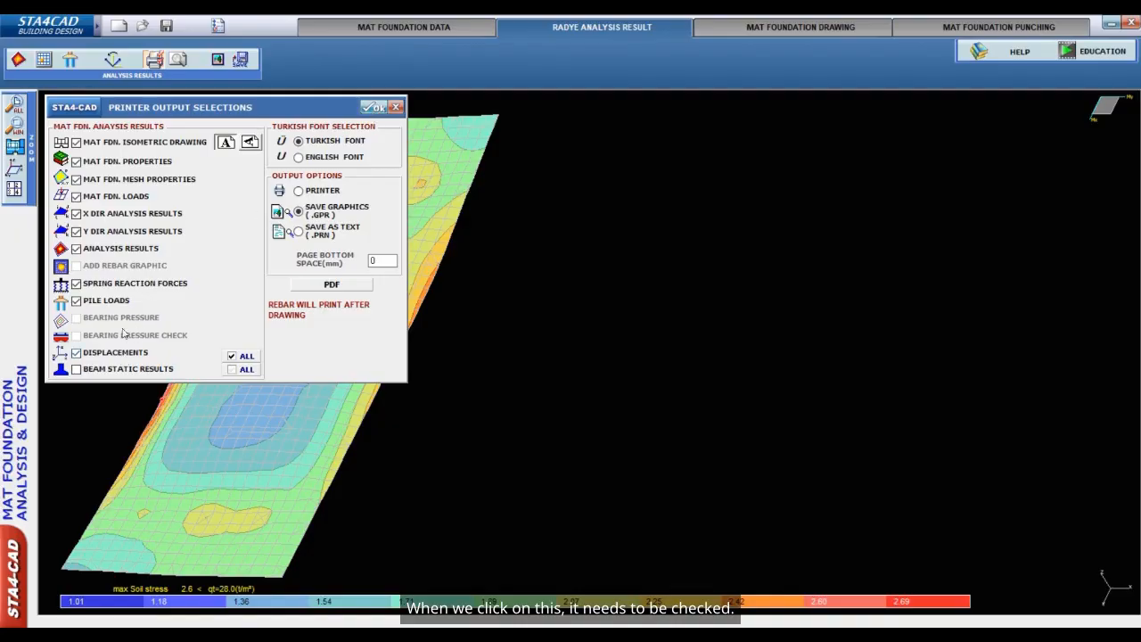
click(373, 109)
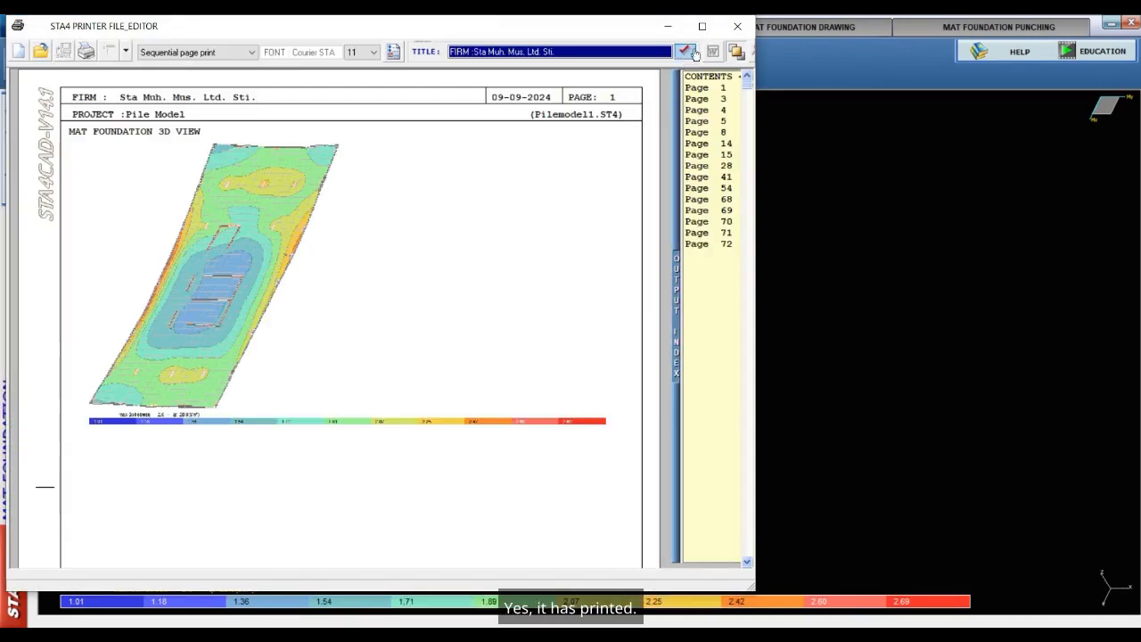
click(704, 28)
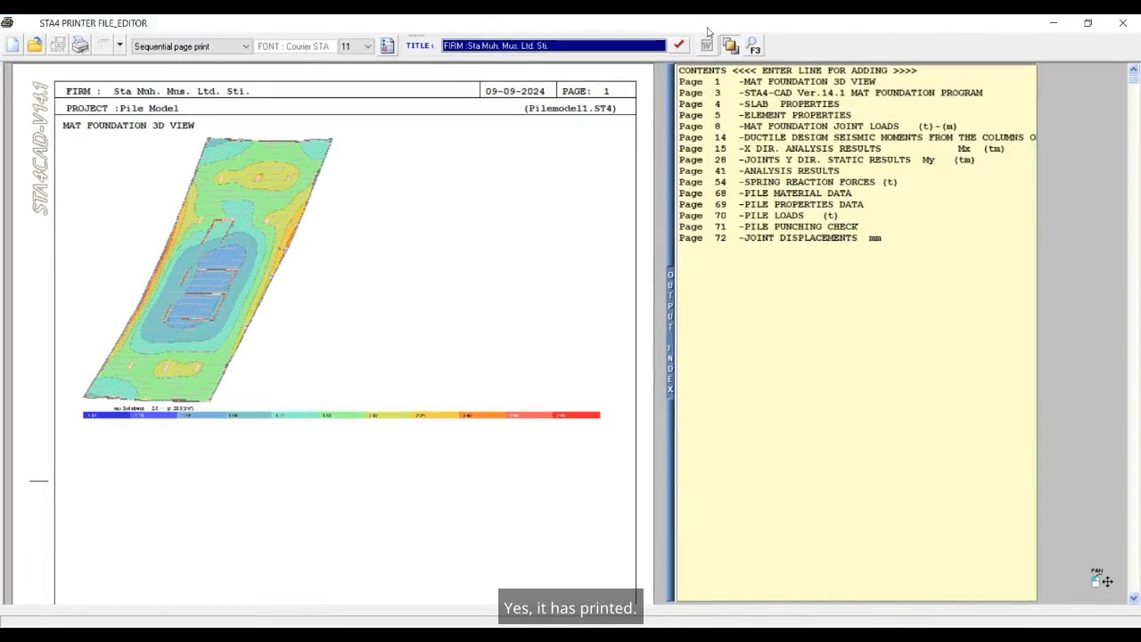
- Examine the report's pile material data, pile properties, pile loads and pile punching check
click(761, 194)
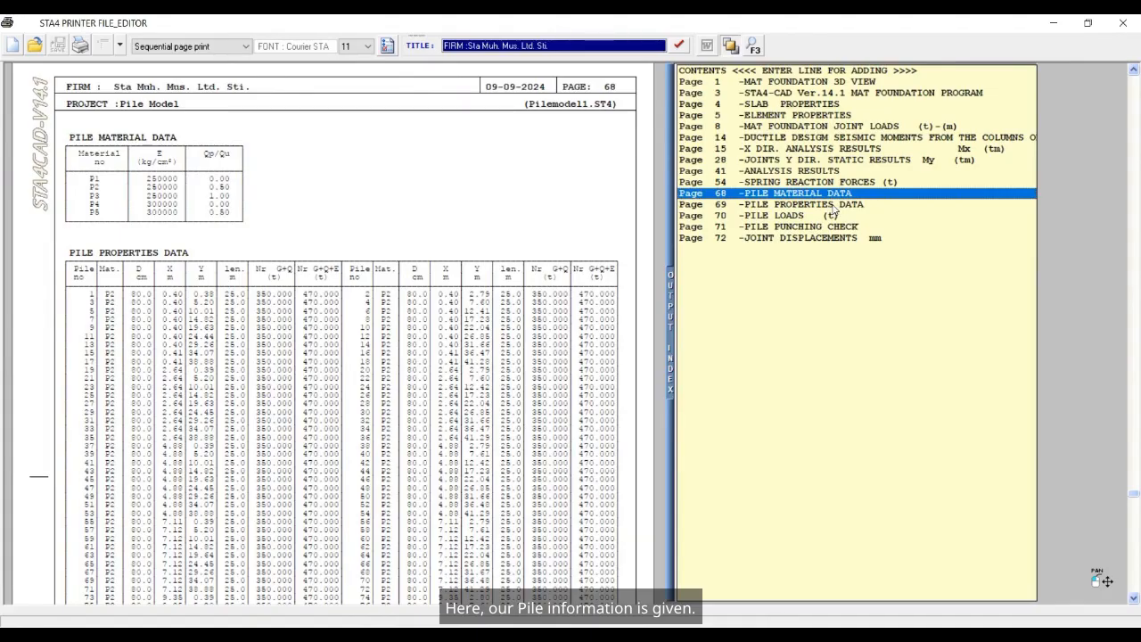
click(832, 207)
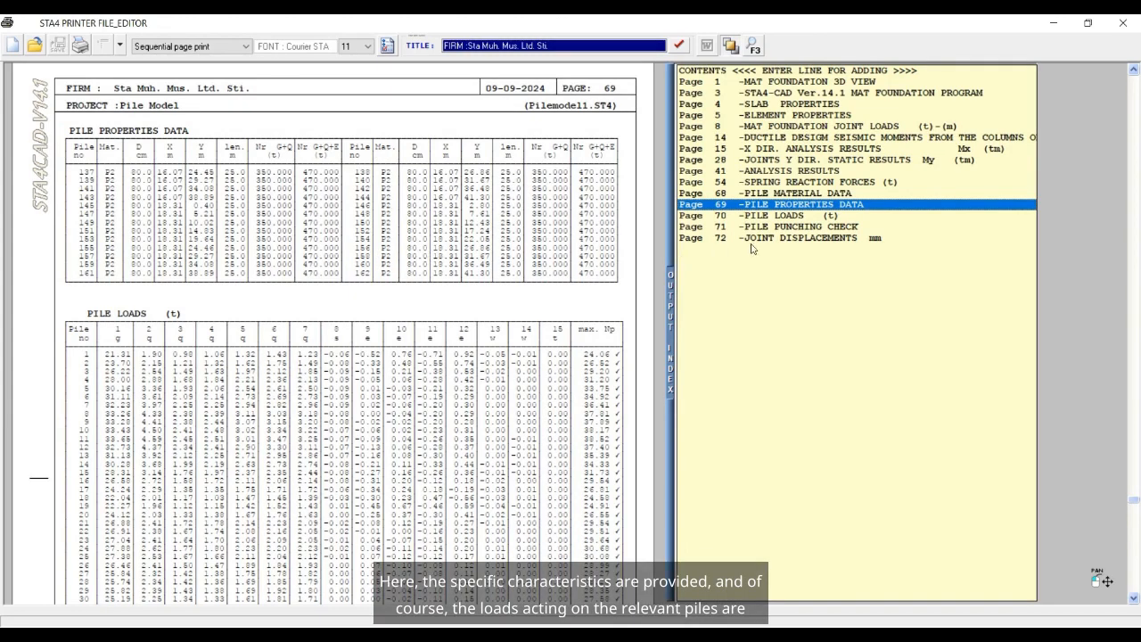
click(768, 217)
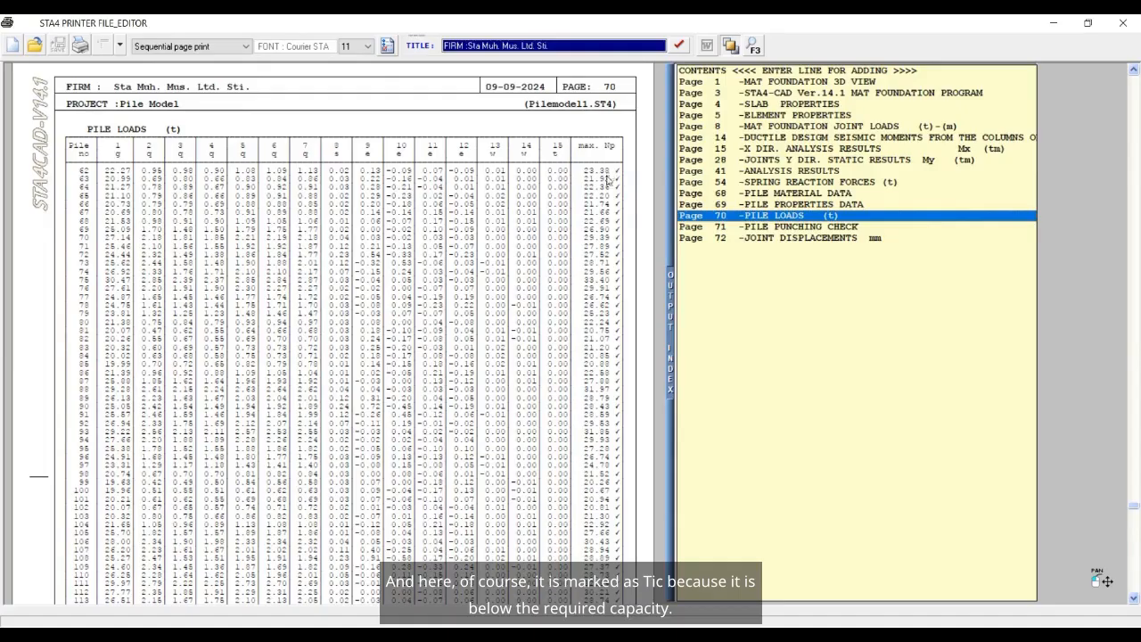
scroll(612, 192, down, 10)
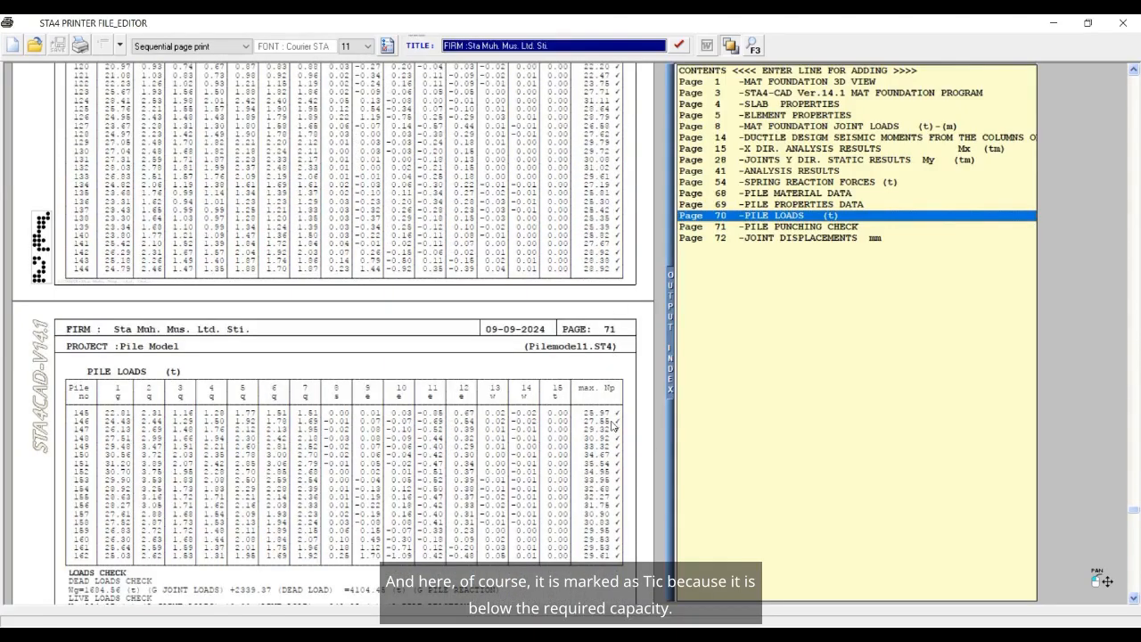
scroll(612, 426, down, 3)
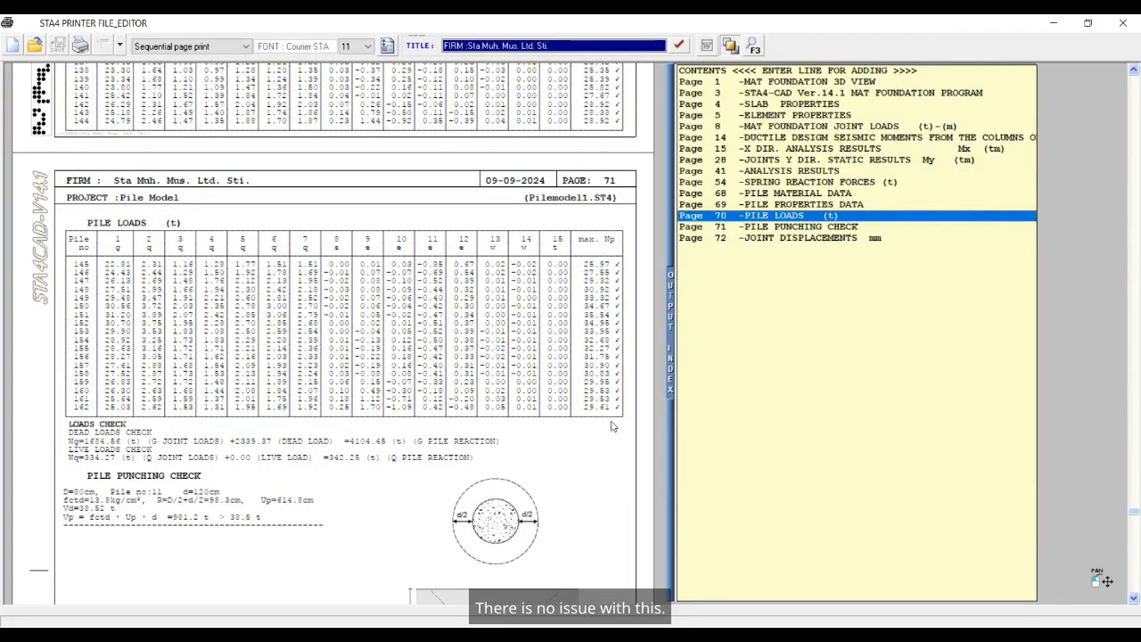
scroll(615, 423, down, 3)
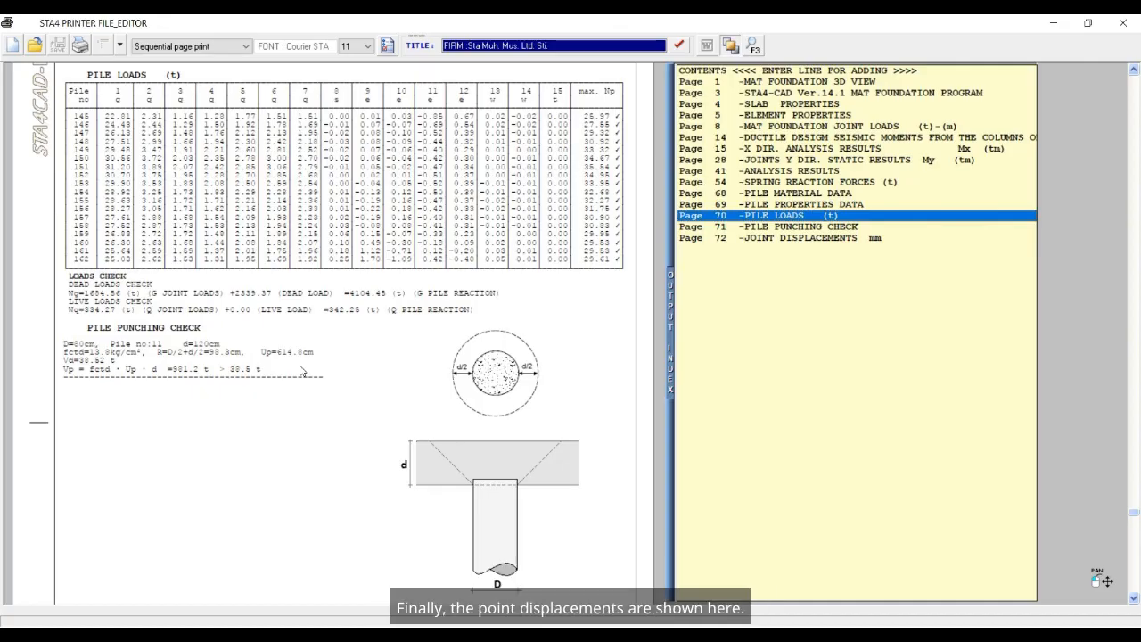
- Examine the joint displacements table on page 72 of the report
click(825, 239)
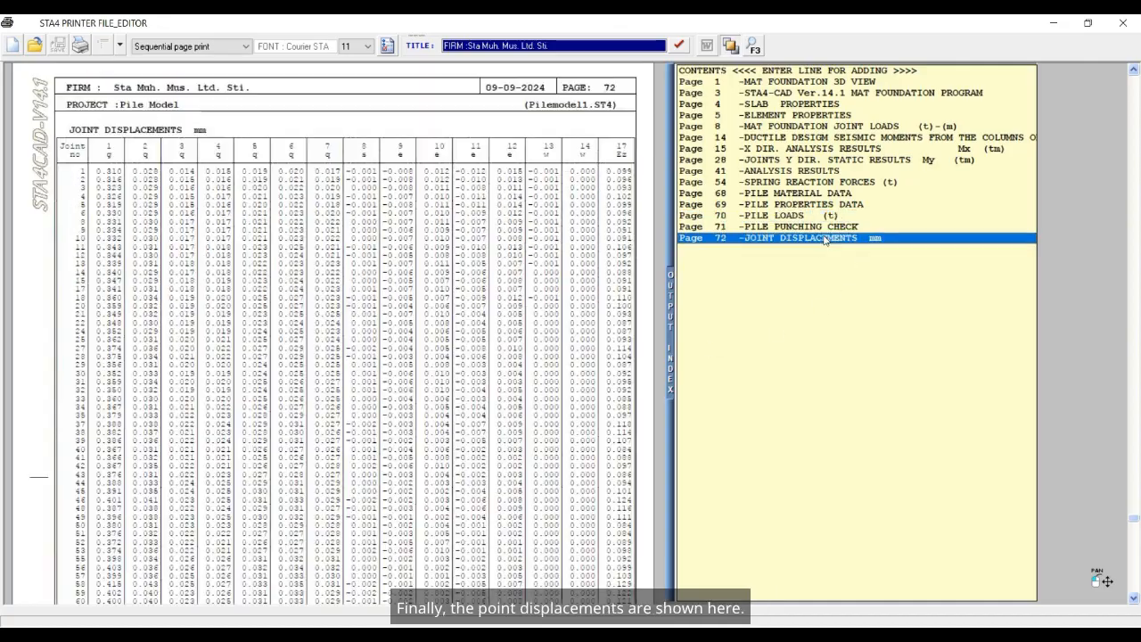
scroll(424, 372, down, 3)
scroll(425, 373, down, 3)
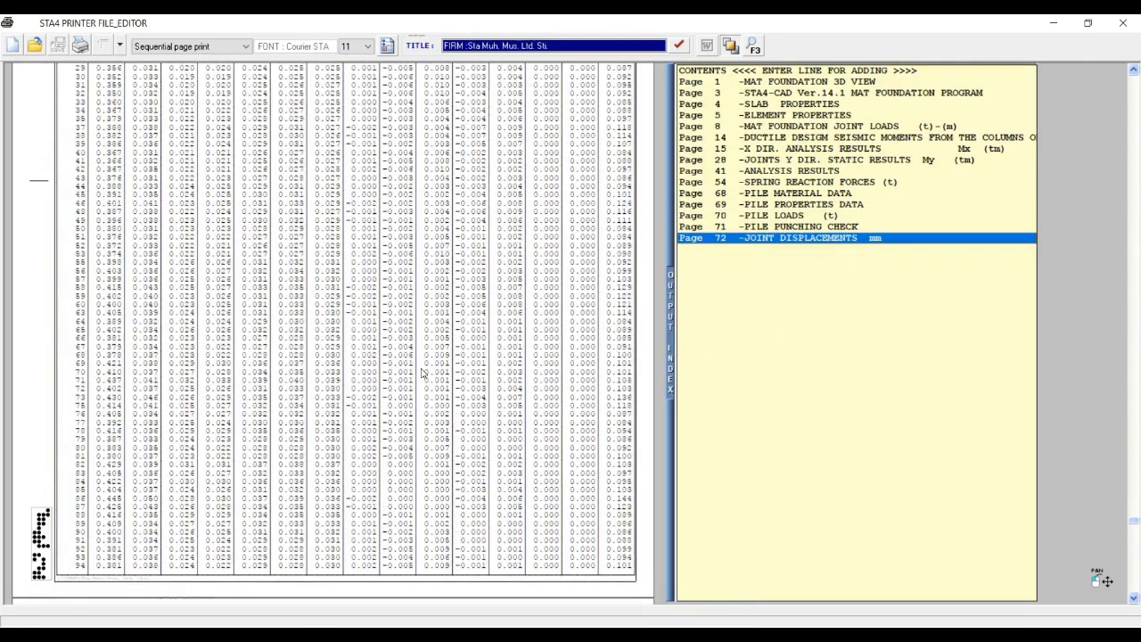
scroll(424, 373, up, 5)
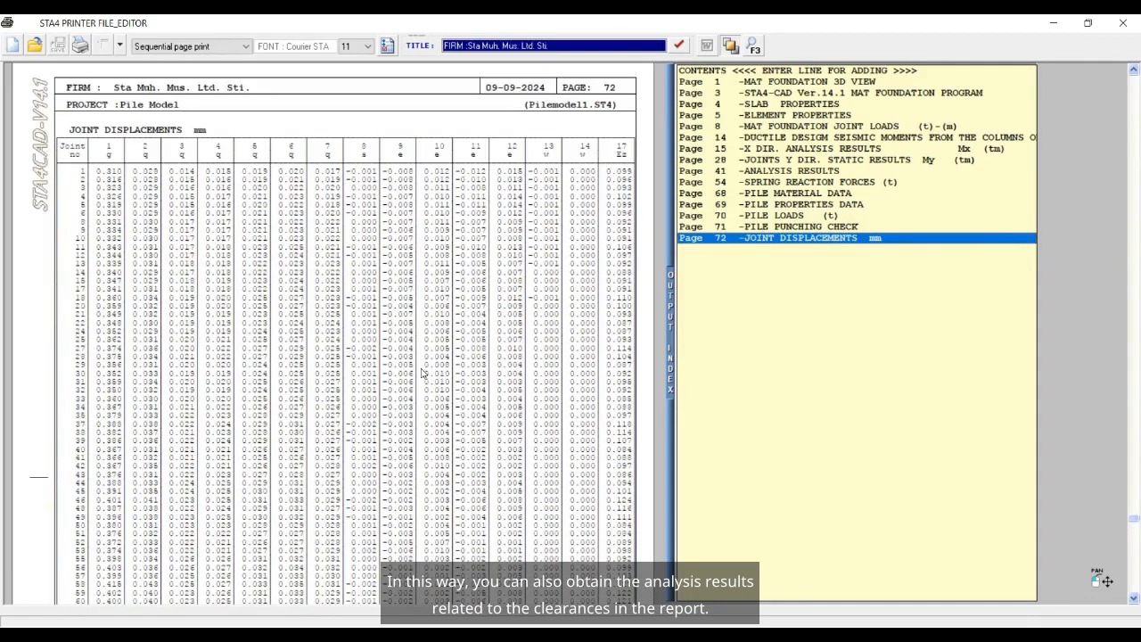
scroll(422, 373, up, 5)
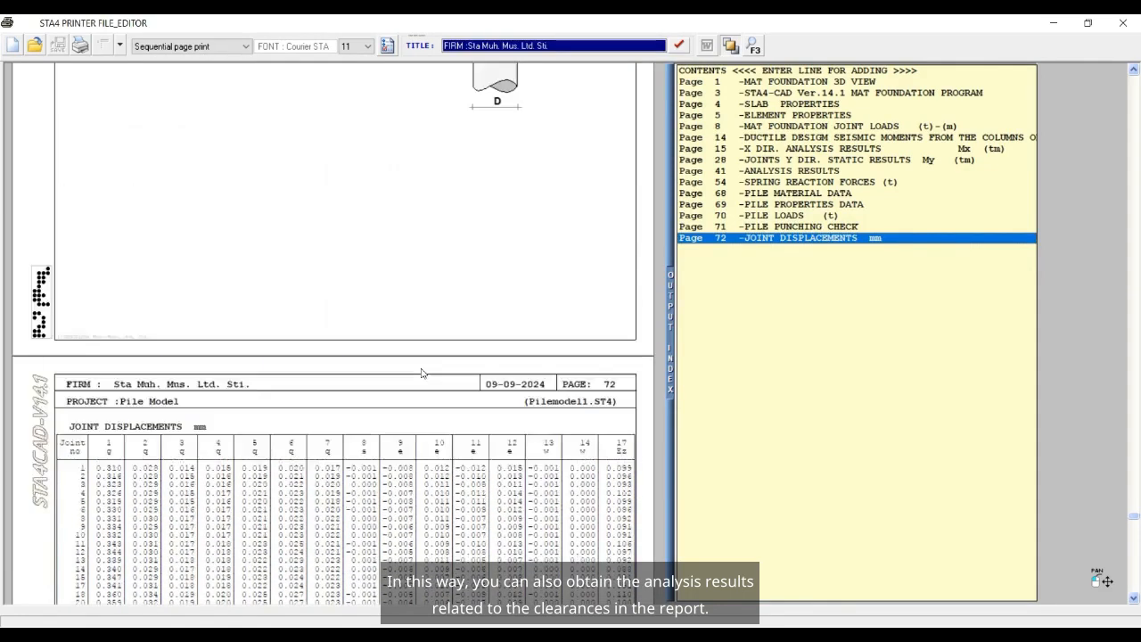